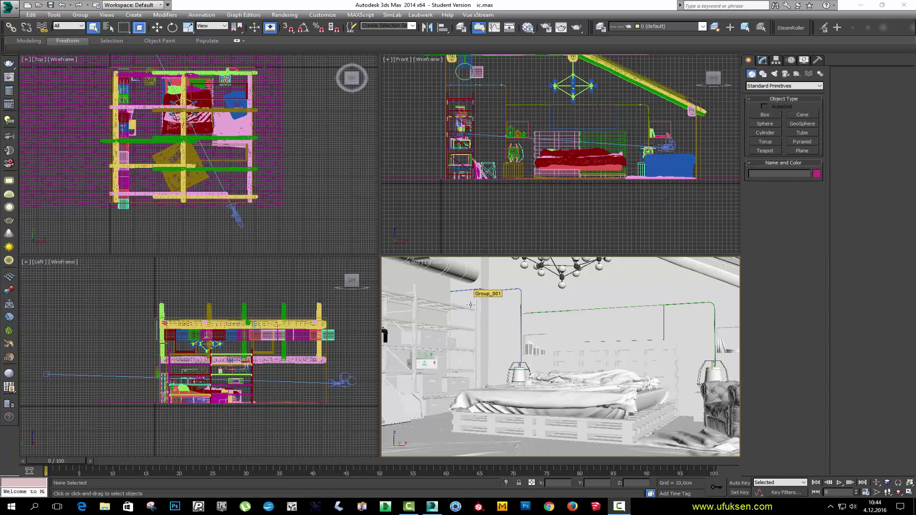
Step: Open the Slate Material Editor and reposition its window over the viewports
click(527, 28)
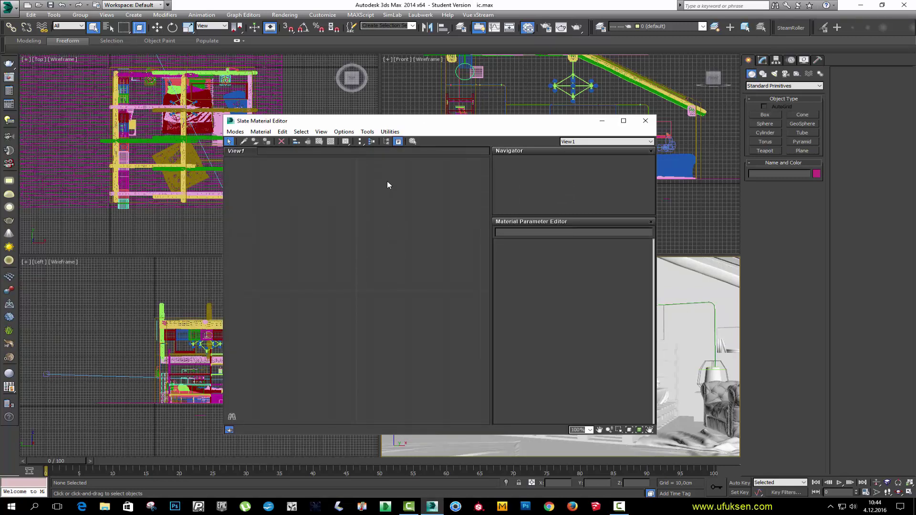
drag(421, 122, 439, 116)
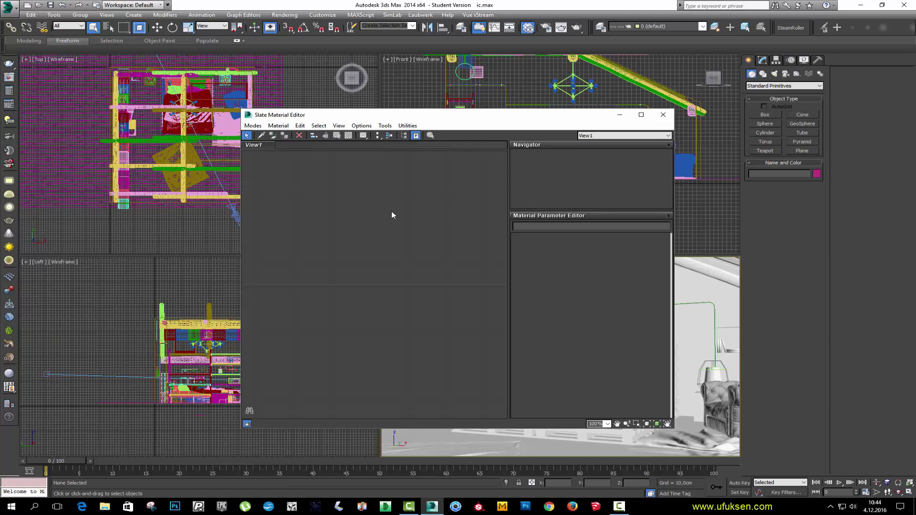
Step: Create a V-Ray > VRayMtl node (Material #11) in View1 and move it toward the centre
right_click(325, 205)
mouse_move(353, 210)
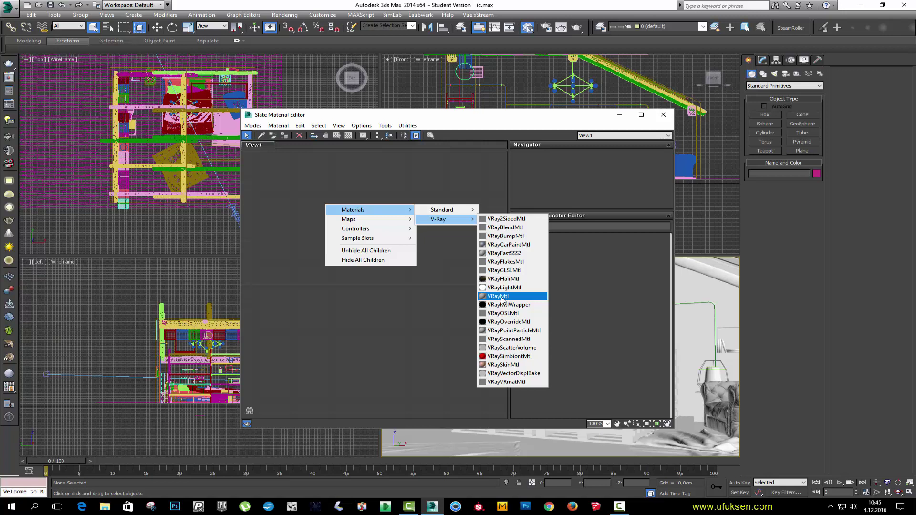
right_click(296, 270)
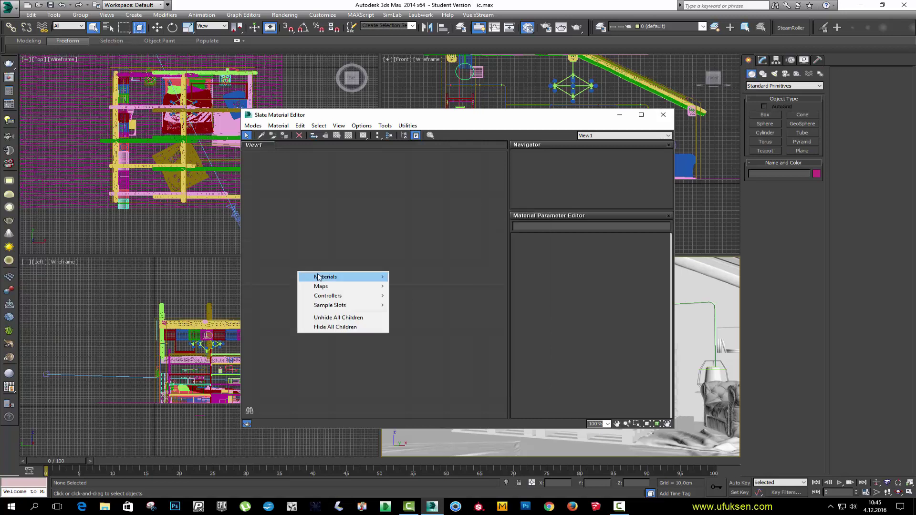
mouse_move(411, 287)
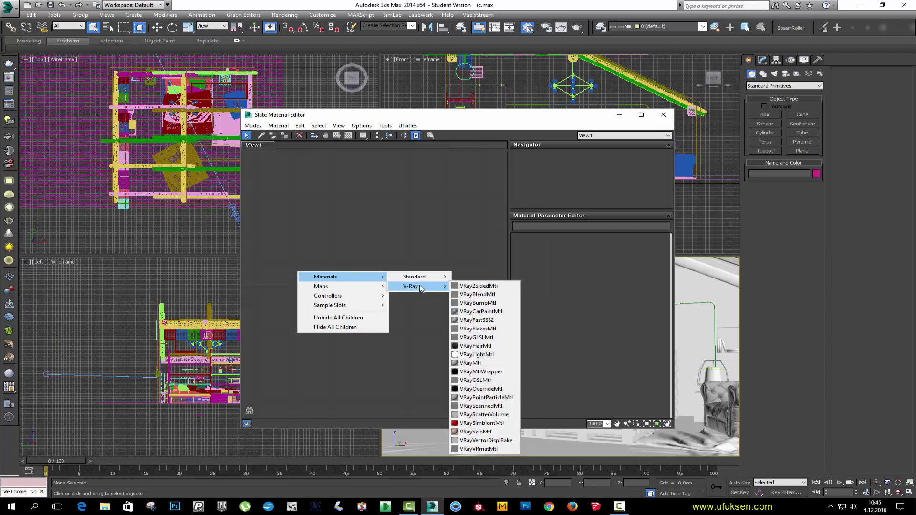
click(470, 362)
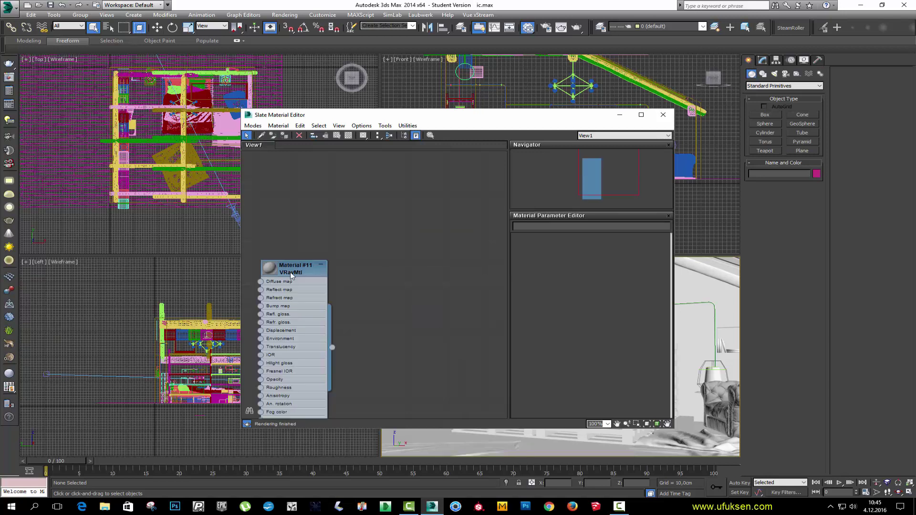
drag(290, 275, 367, 207)
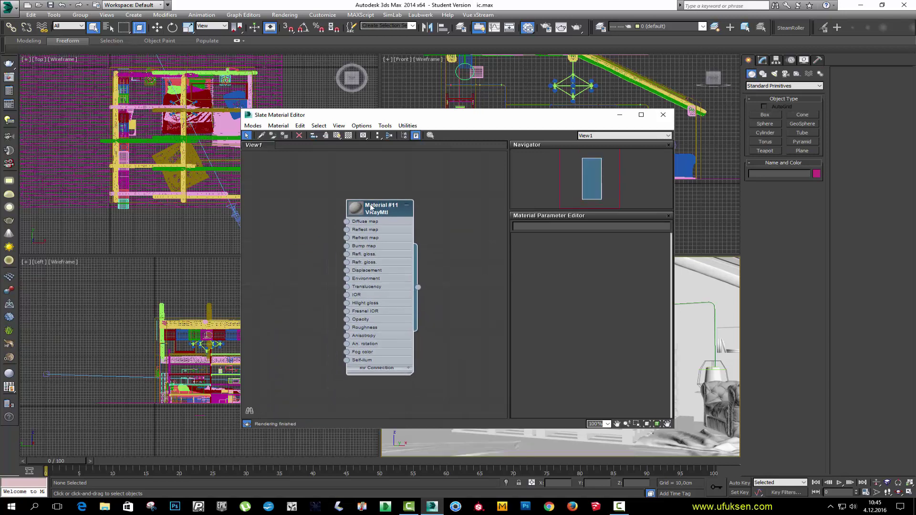
Step: Load Material #11's VRayMtl basic parameters into the parameter editor
double_click(371, 206)
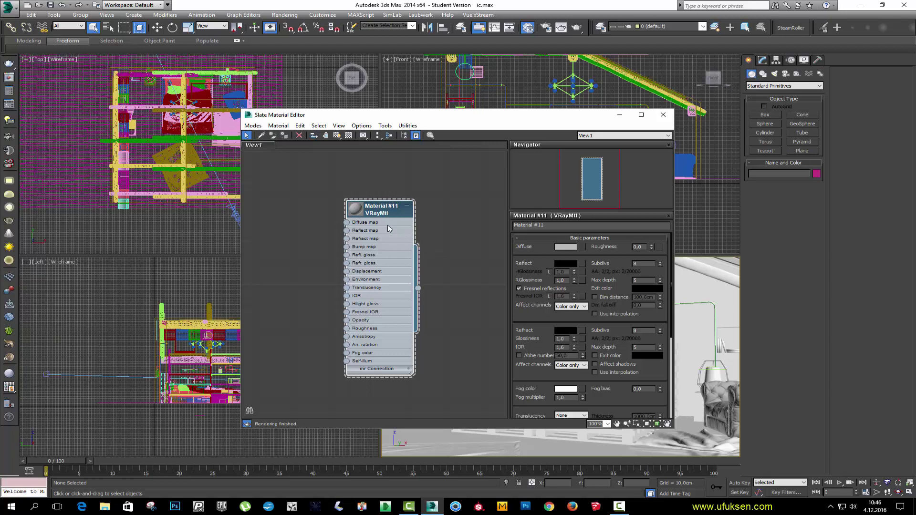
Step: Rename the material to 'temel kaplama' and expand its node to show the preview sphere
drag(550, 226, 507, 223)
text(temekl)
text( kaplama)
mouse_move(360, 219)
mouse_down()
mouse_move(383, 185)
mouse_move(373, 179)
mouse_up()
double_click(356, 202)
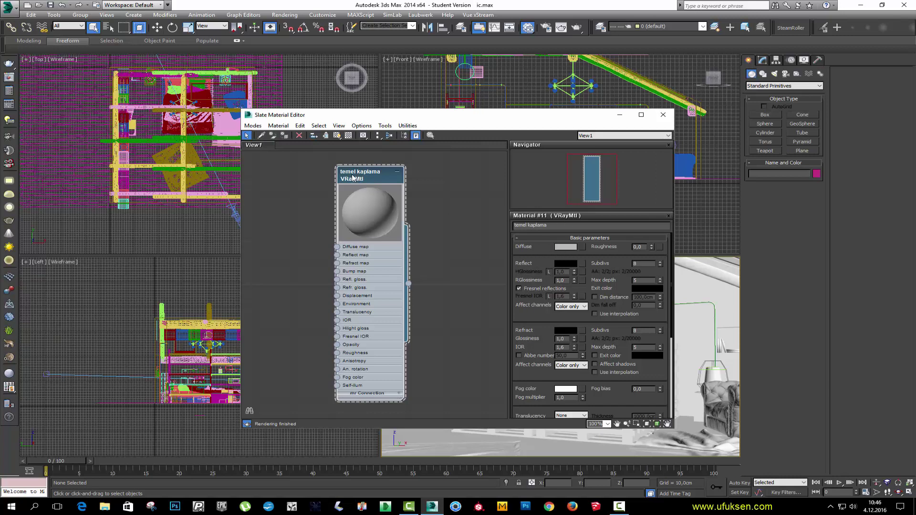
Step: Reposition the editor window and centre the temel kaplama node in the view
drag(352, 175, 368, 177)
drag(315, 118, 334, 111)
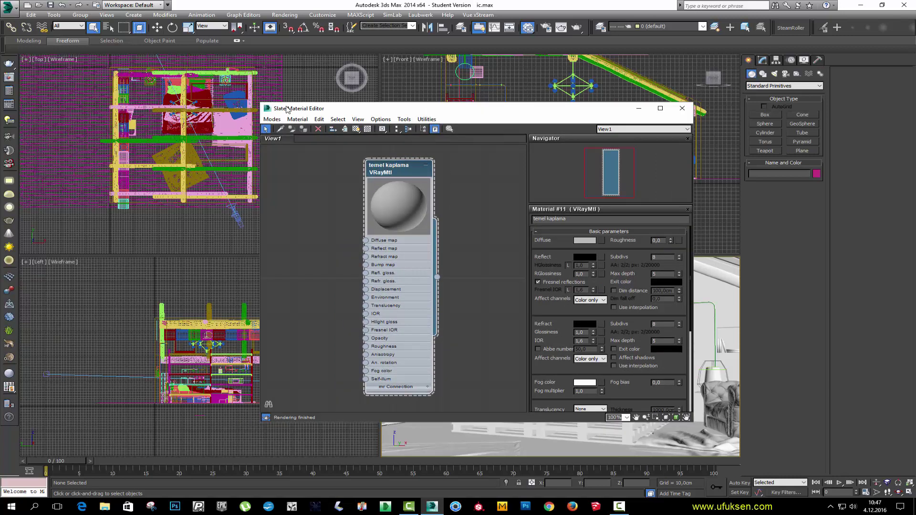
drag(390, 168, 399, 168)
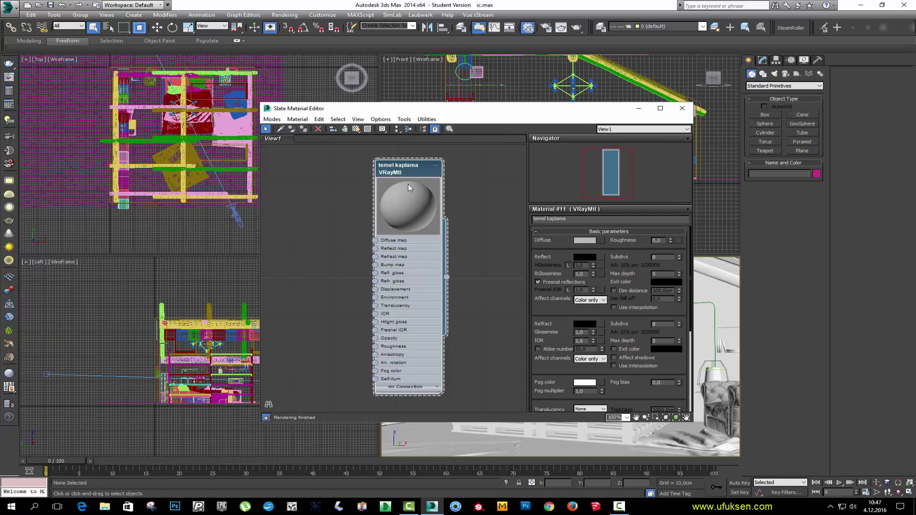
drag(399, 182, 408, 181)
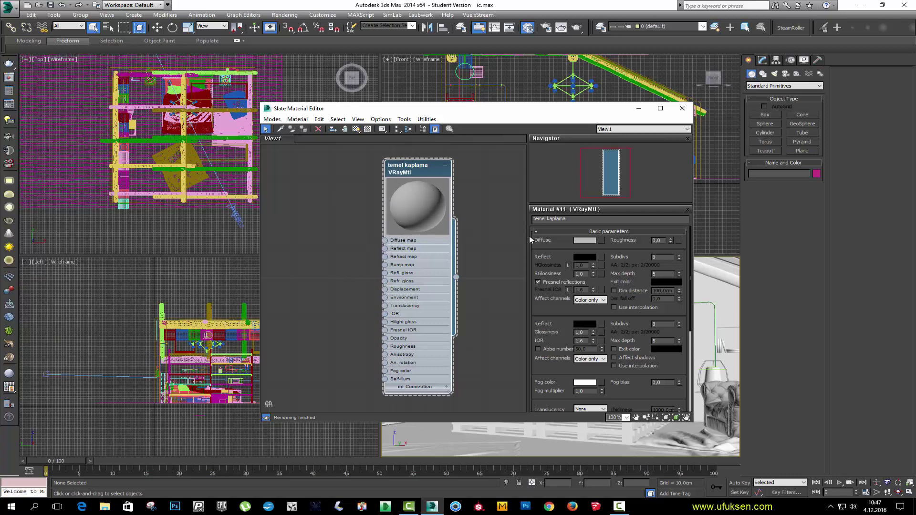
Step: Set the temel kaplama Diffuse colour to light green in the Color Selector
click(584, 241)
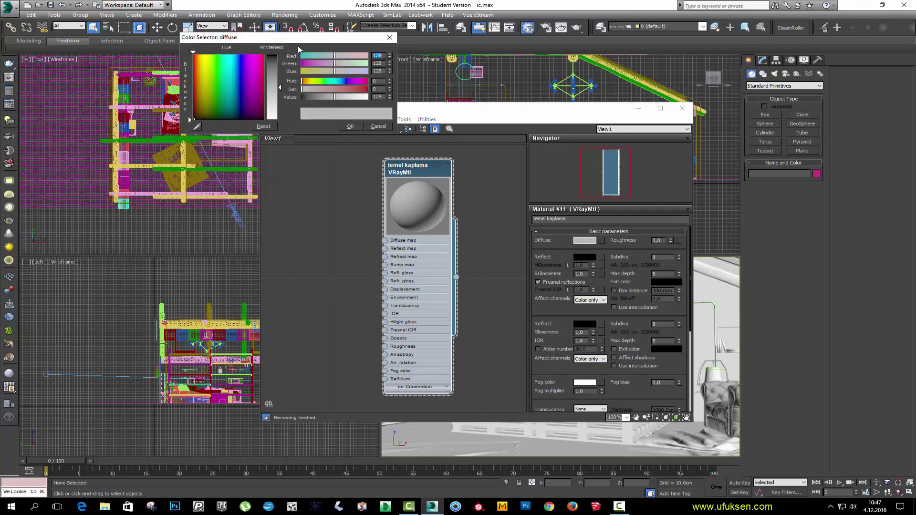
mouse_move(277, 92)
mouse_down()
mouse_move(279, 80)
mouse_move(278, 94)
mouse_up()
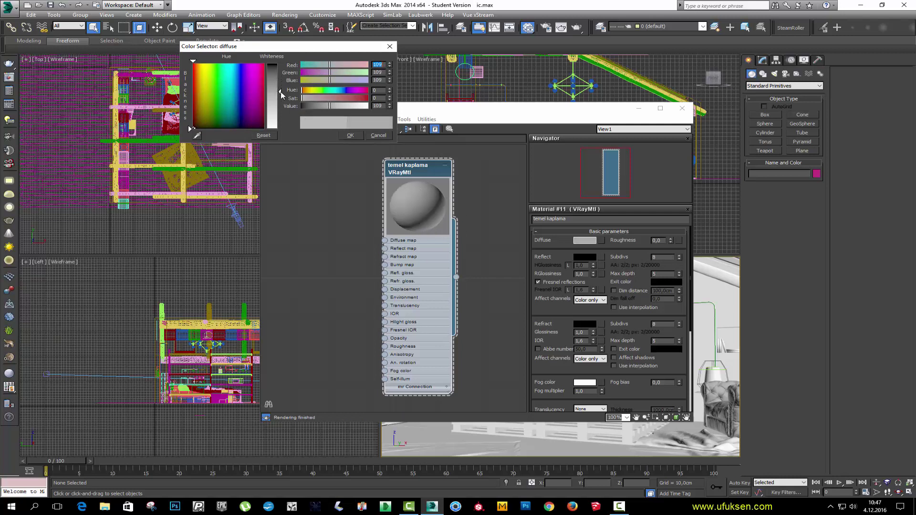
mouse_move(280, 92)
mouse_down()
mouse_move(278, 73)
mouse_move(280, 88)
mouse_up()
click(213, 93)
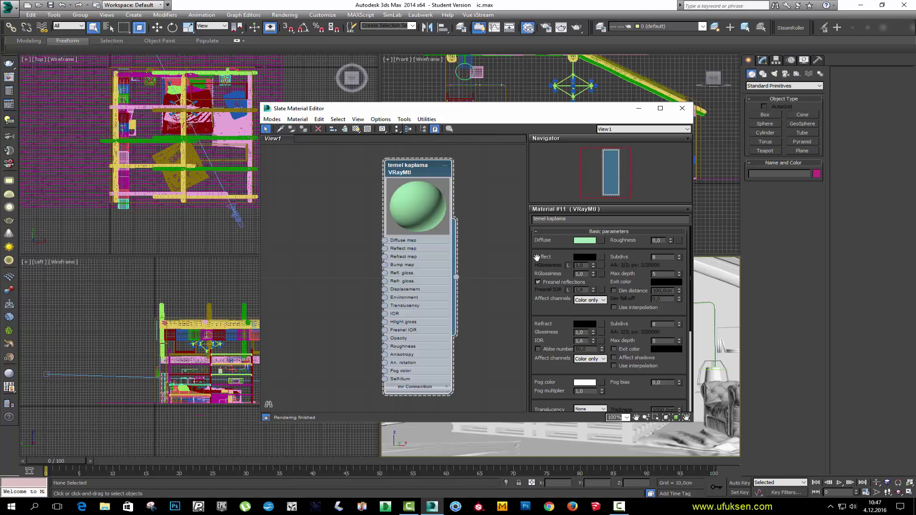
Step: Set the Reflect colour to mid-grey using the Whiteness slider
click(586, 257)
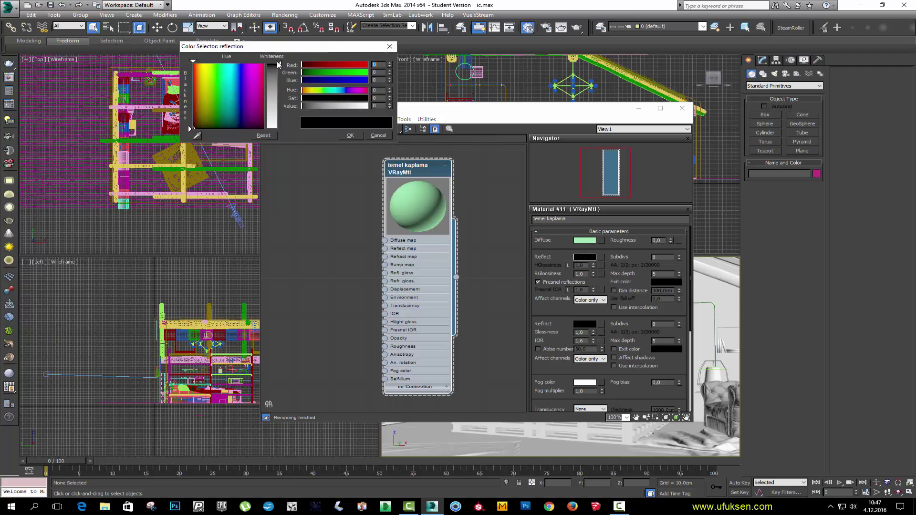
mouse_move(279, 65)
mouse_down()
mouse_move(276, 139)
mouse_move(282, 95)
mouse_up()
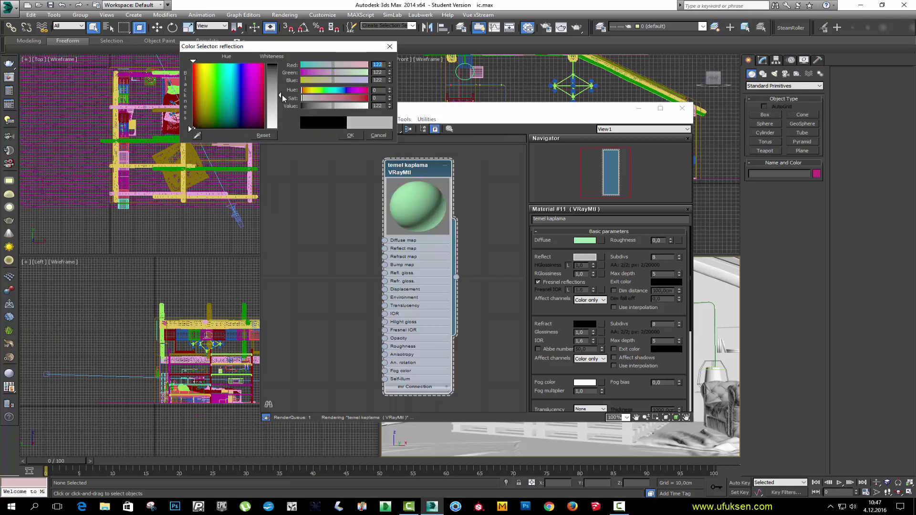
mouse_move(280, 98)
mouse_down()
mouse_move(280, 65)
mouse_move(280, 95)
mouse_up()
click(350, 136)
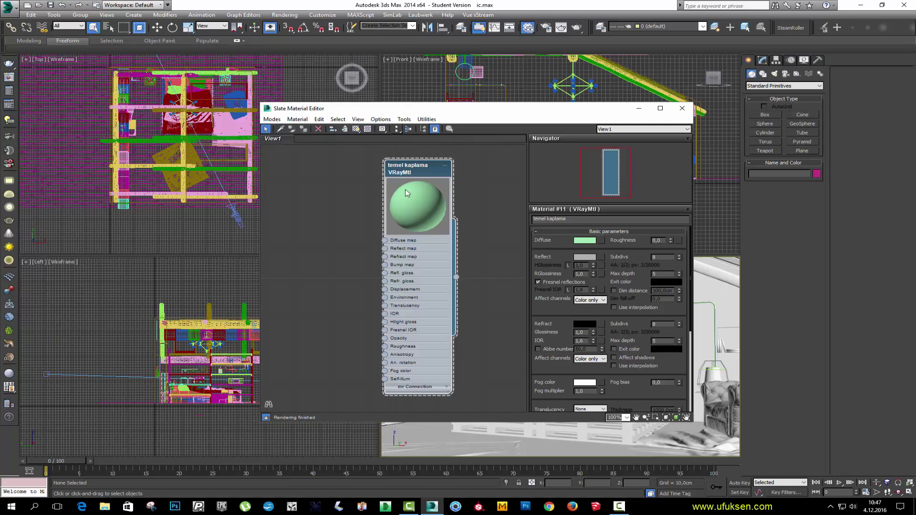
Step: Turn on the checkered preview background and set reflection glossiness to 0,8
click(367, 129)
text(0,8)
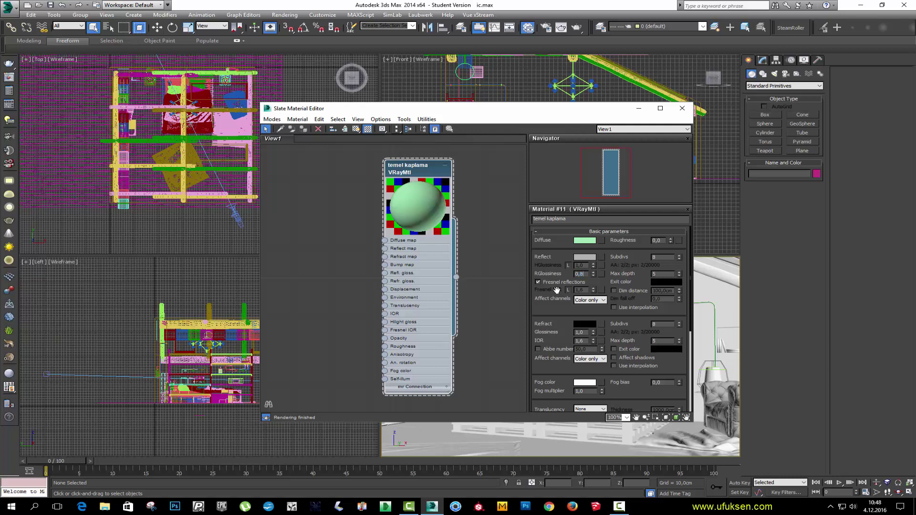
key(Return)
key(Return)
scroll(416, 190, up, 1)
scroll(416, 191, up, 2)
scroll(425, 214, up, 2)
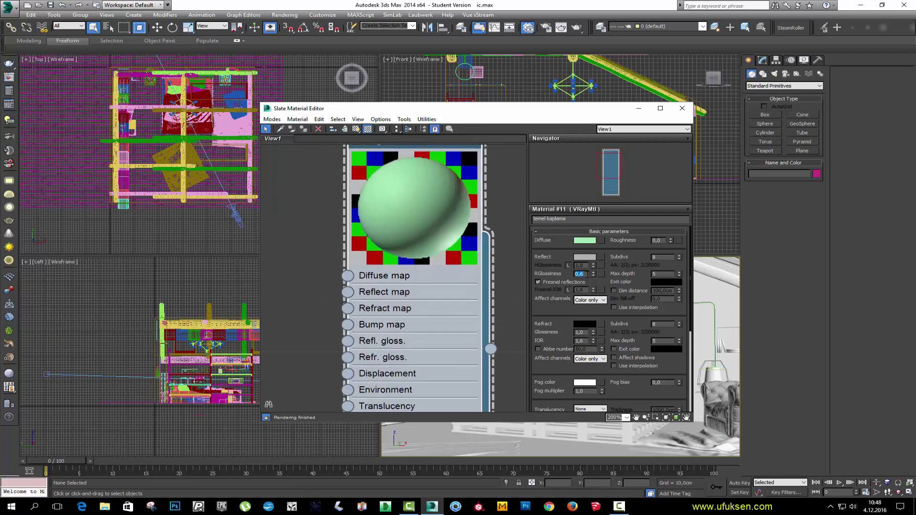
click(593, 274)
text(0,8)
key(Return)
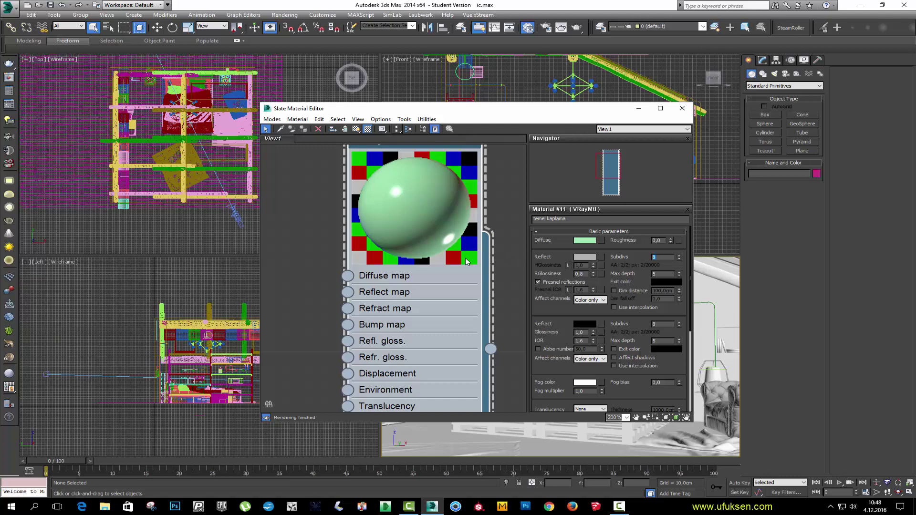
Step: Set Reflect Subdivs to 16
text(6)
key(Return)
click(636, 258)
Step: Set the Refract colour to pure white for clear transparency
click(586, 324)
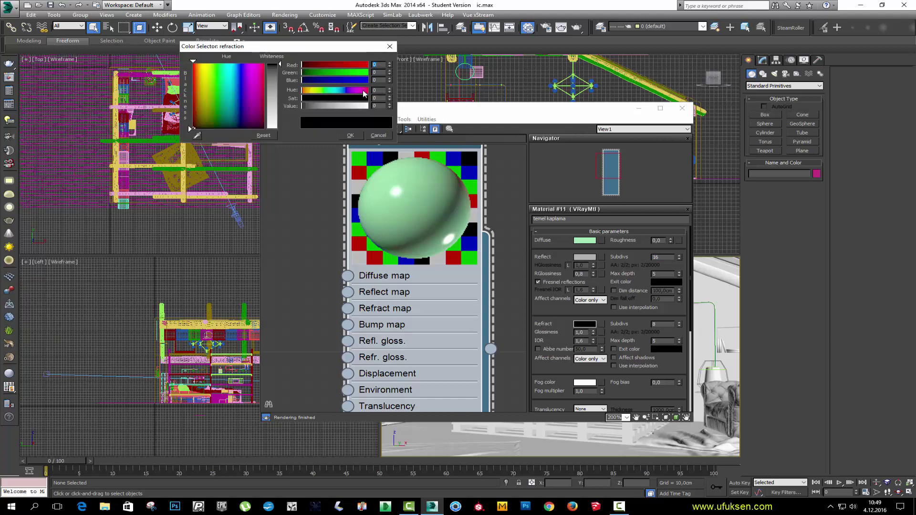
drag(284, 75, 282, 96)
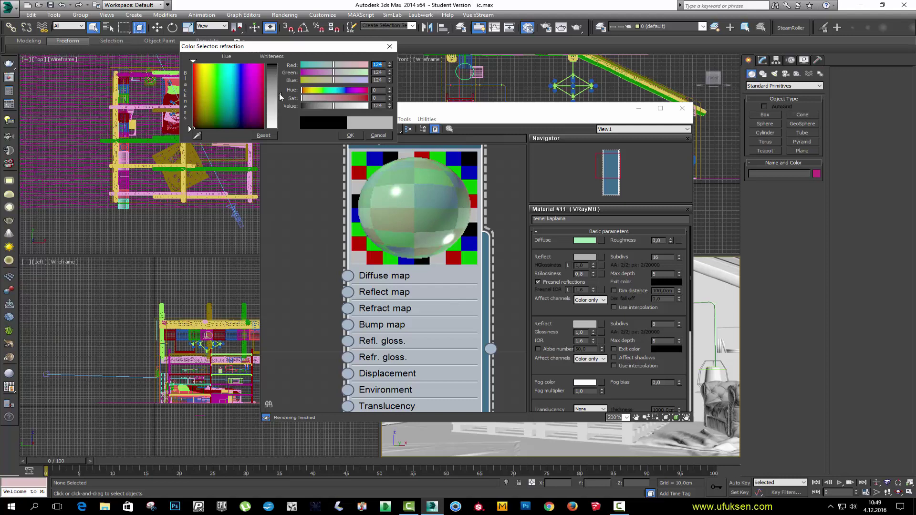
drag(279, 94, 283, 120)
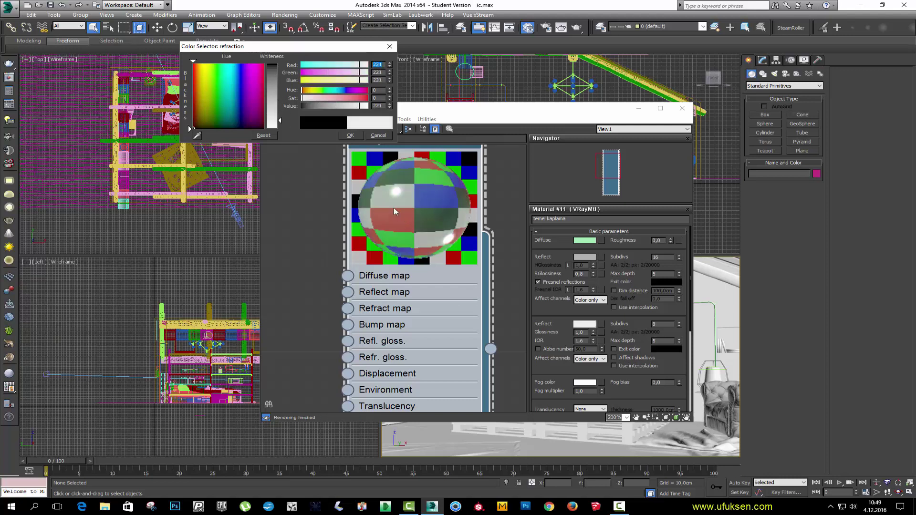
drag(282, 123, 280, 129)
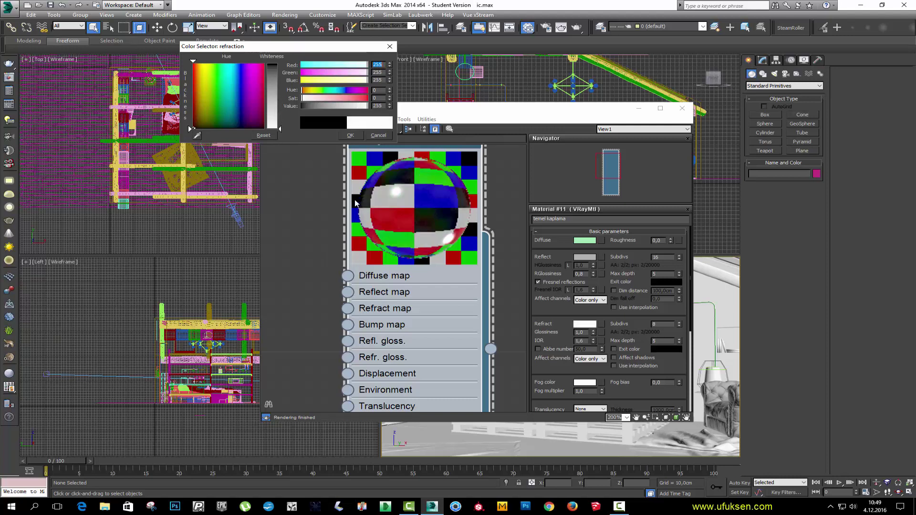
click(351, 135)
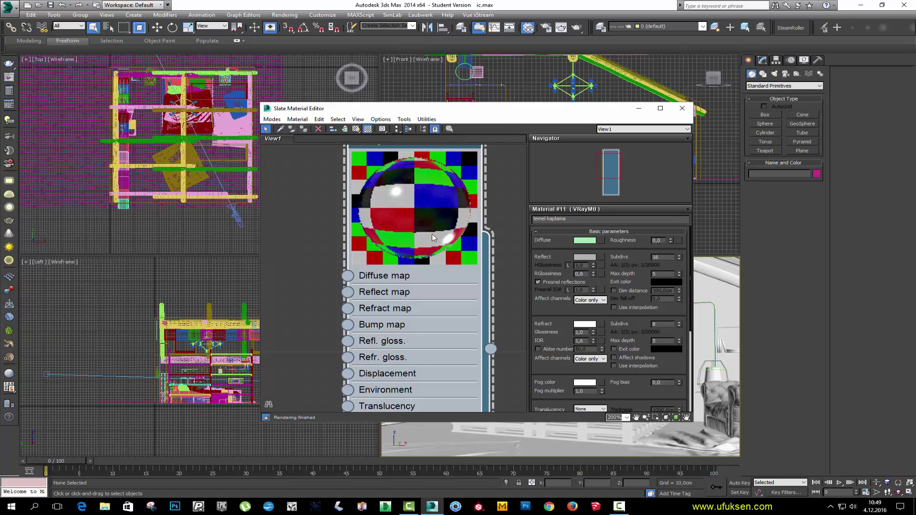
Step: Raise reflection glossiness from 0,8 to 1,0
scroll(433, 235, down, 2)
scroll(433, 236, down, 2)
scroll(433, 236, down, 2)
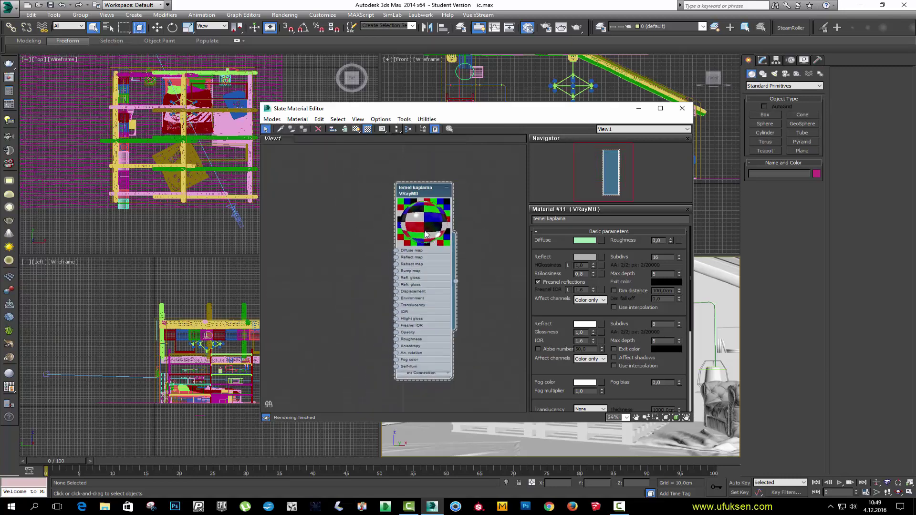
drag(426, 234, 412, 231)
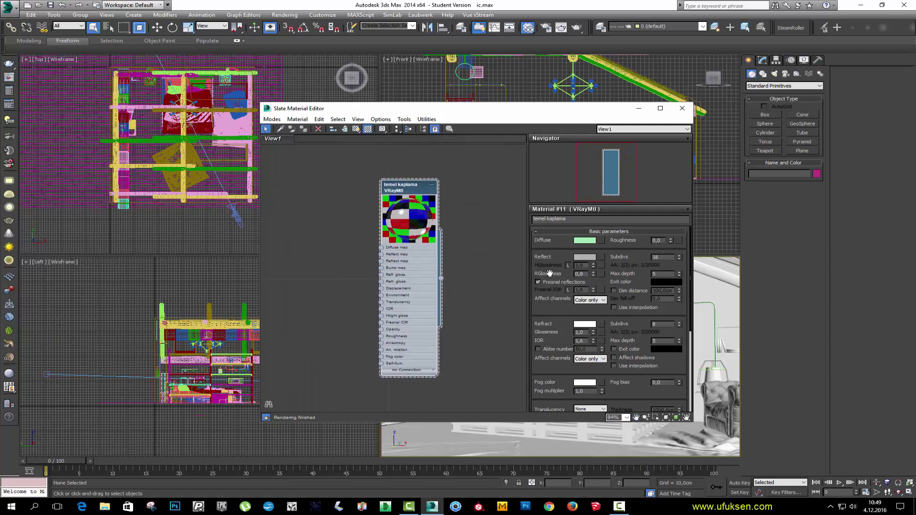
double_click(580, 274)
key(Return)
Step: Pan and zoom the node view to recentre the temel kaplama material
scroll(391, 205, up, 2)
scroll(391, 205, up, 2)
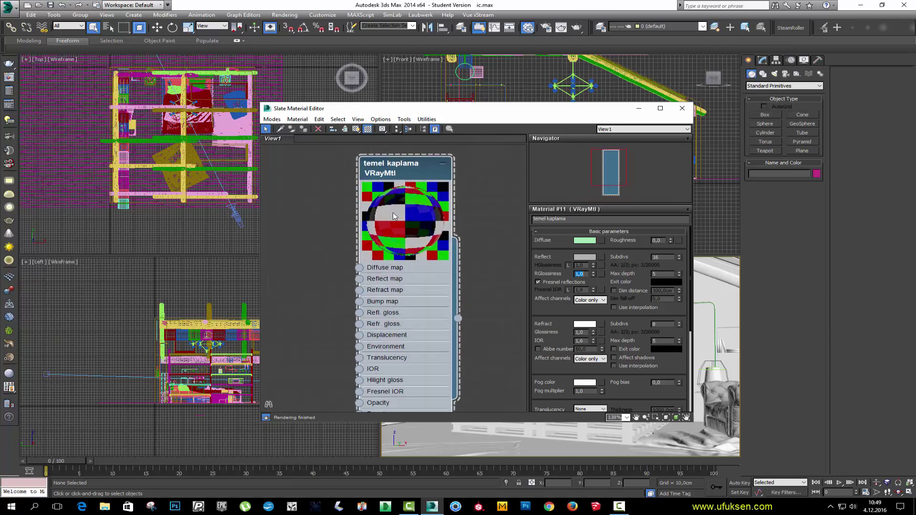
scroll(392, 215, down, 2)
scroll(391, 218, down, 1)
middle_drag(391, 219, 444, 222)
scroll(424, 234, down, 1)
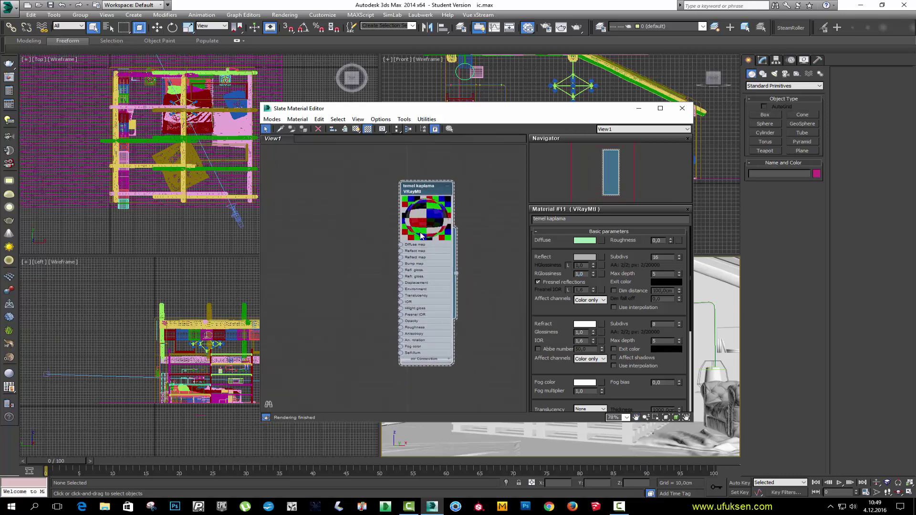
scroll(405, 243, down, 1)
scroll(403, 244, up, 1)
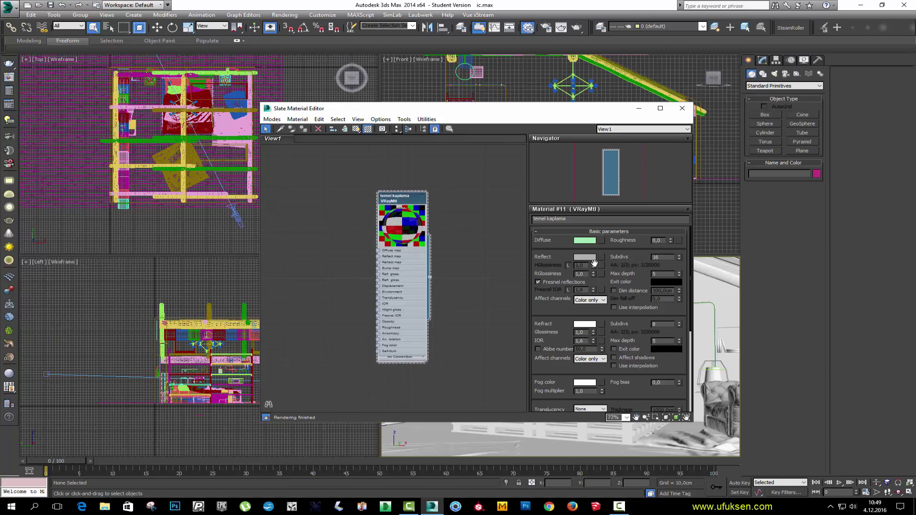
scroll(407, 234, up, 1)
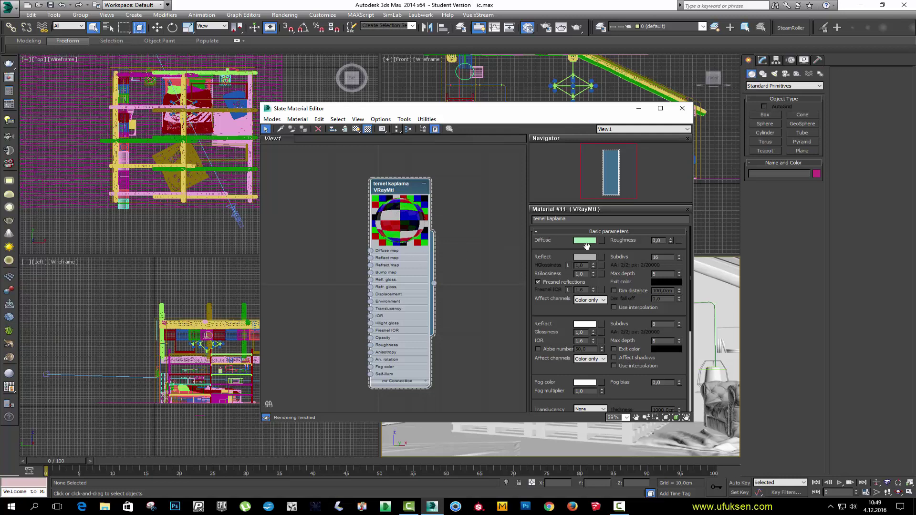
scroll(450, 241, down, 1)
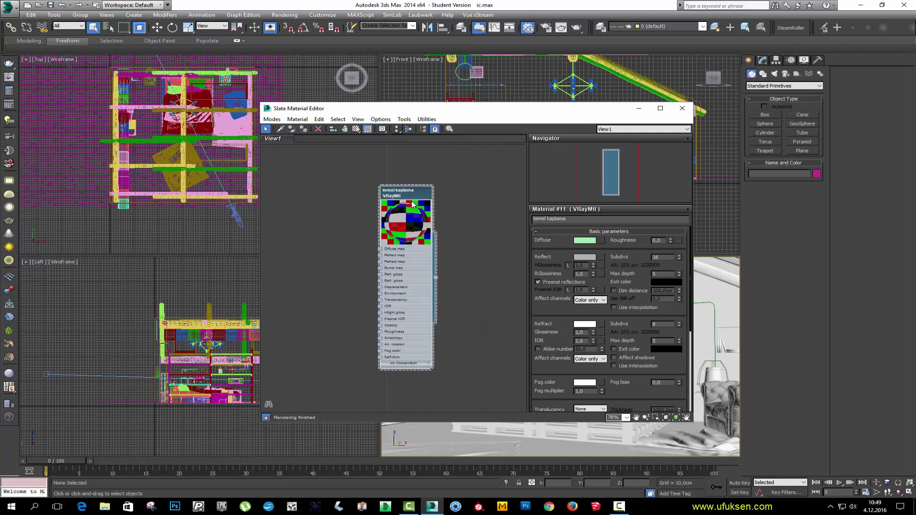
mouse_move(343, 213)
middle_down()
mouse_move(371, 221)
mouse_move(287, 213)
middle_up()
scroll(370, 221, down, 1)
Step: Create a second VRayMtl node, Material #12, and show its parameters
scroll(371, 213, down, 2)
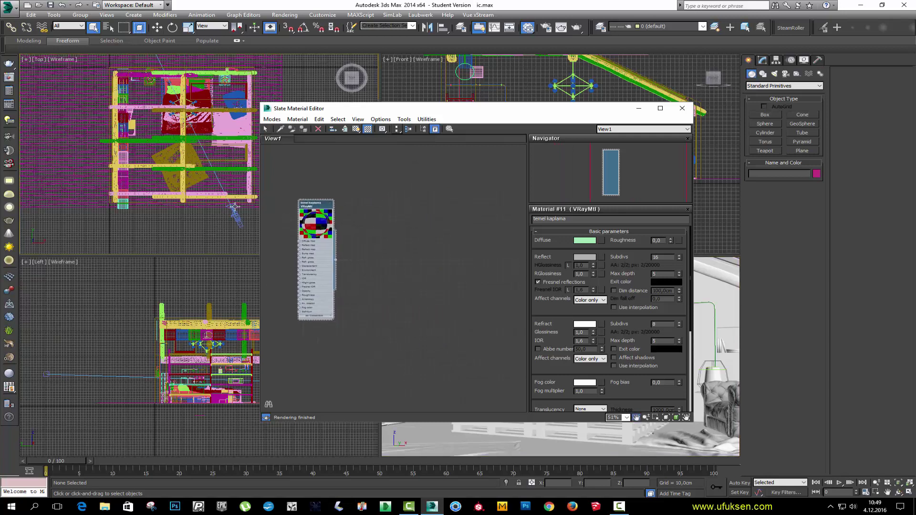
right_click(419, 204)
mouse_move(448, 209)
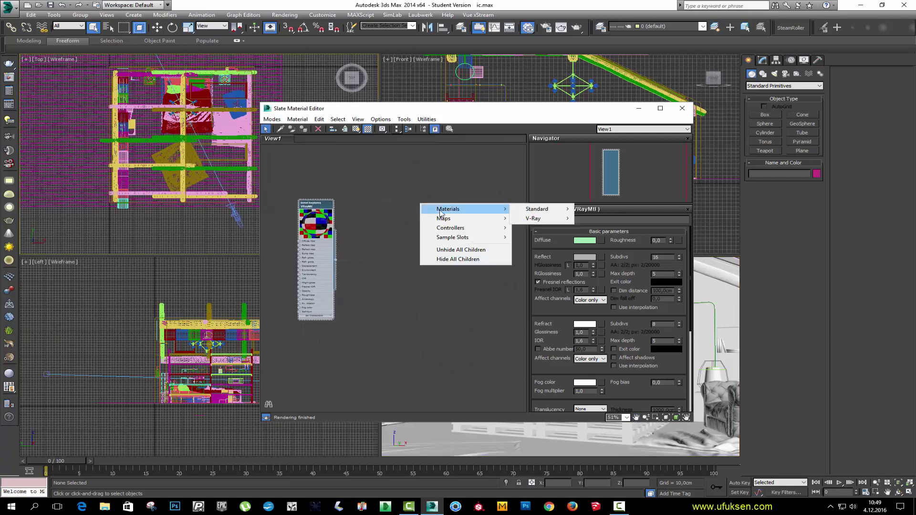
click(593, 295)
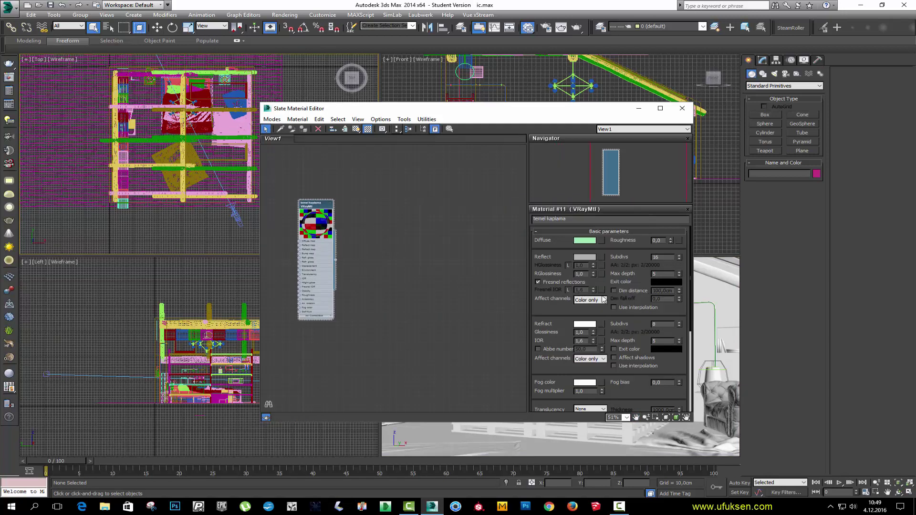
click(416, 207)
scroll(418, 206, up, 2)
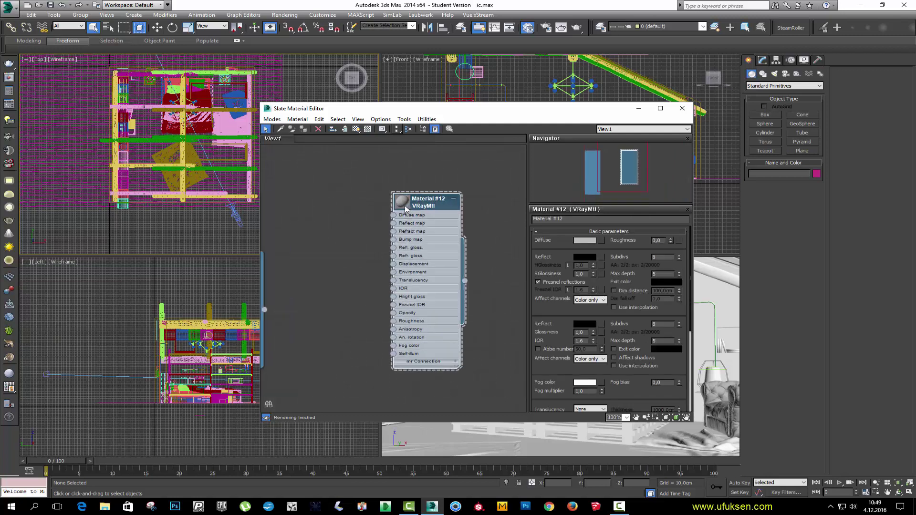
scroll(425, 206, up, 2)
Step: Move temel kaplama left and frame Material #12 beside it in the view
mouse_move(622, 175)
mouse_down()
mouse_move(630, 176)
mouse_move(614, 180)
mouse_move(632, 178)
mouse_up()
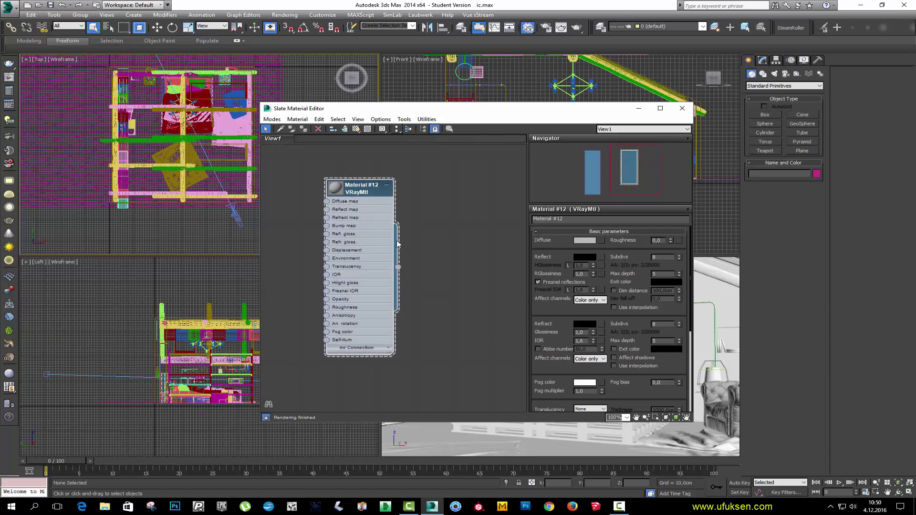
drag(632, 178, 620, 175)
scroll(423, 204, down, 2)
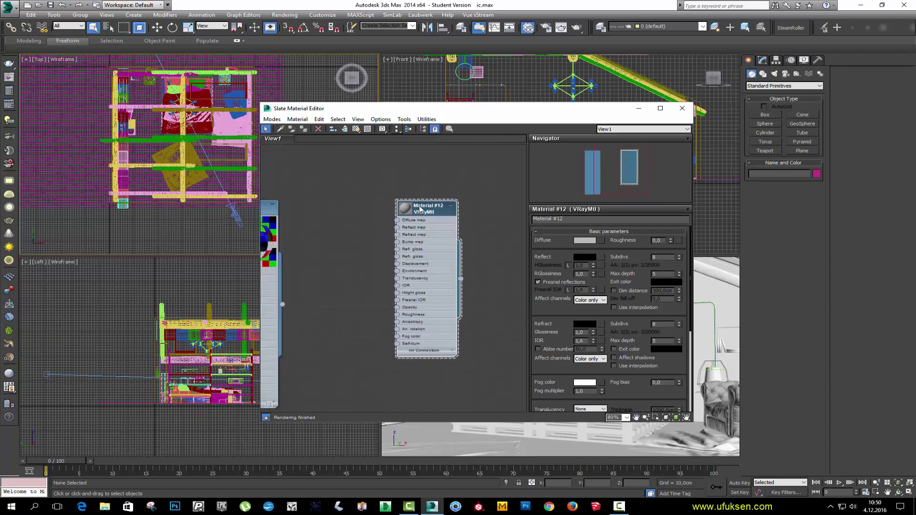
scroll(423, 203, down, 1)
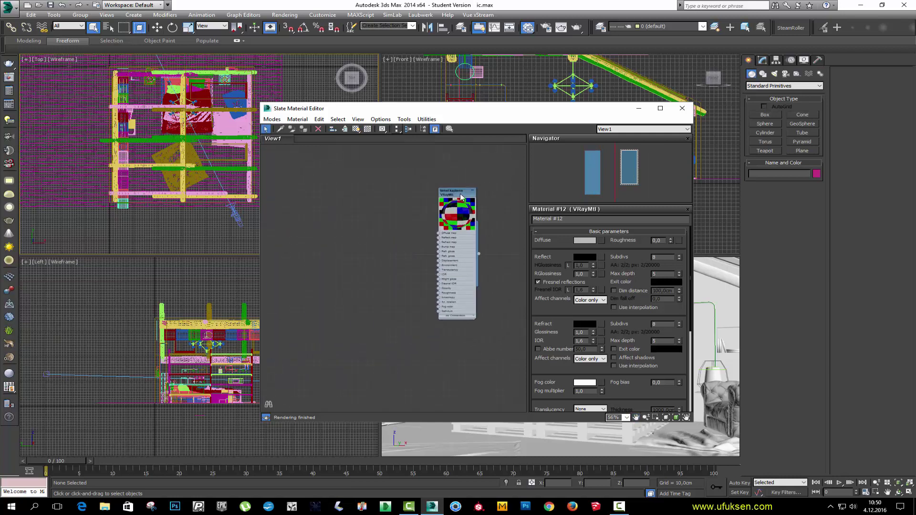
middle_drag(424, 203, 376, 215)
drag(375, 215, 287, 215)
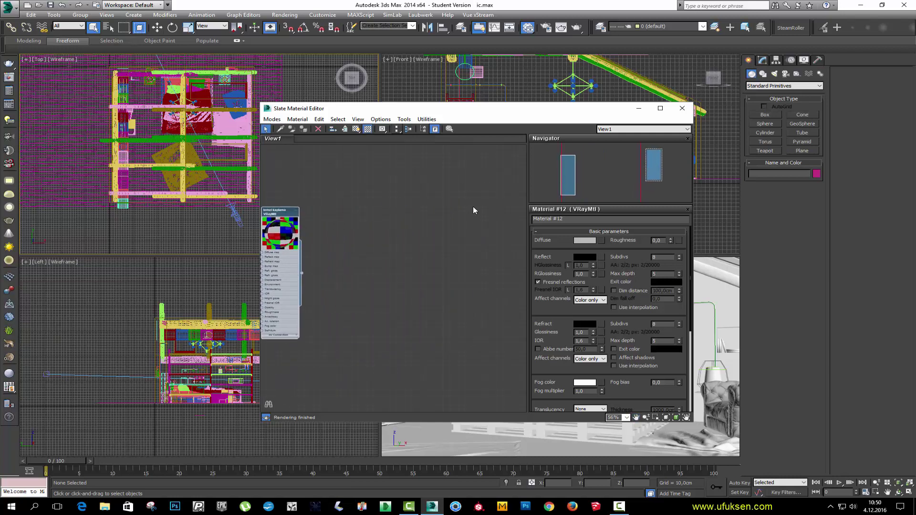
middle_drag(474, 207, 307, 256)
scroll(365, 243, up, 2)
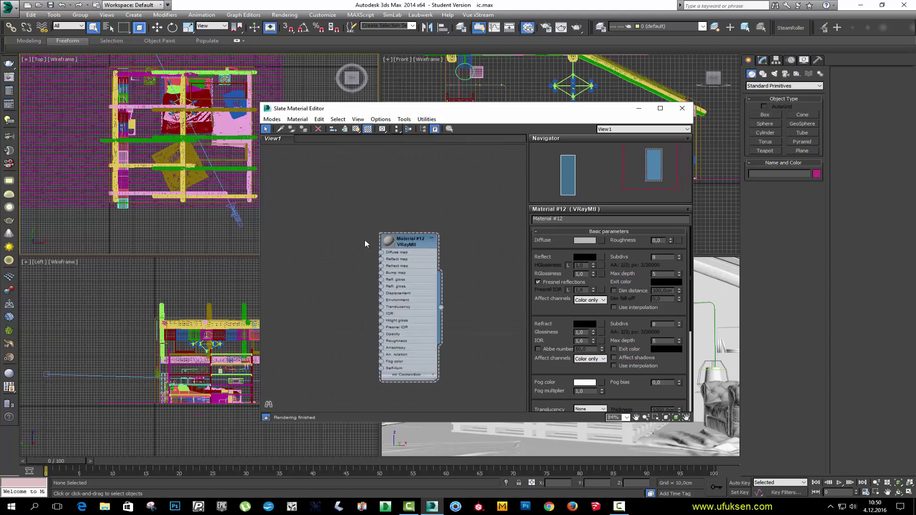
middle_drag(422, 227, 380, 194)
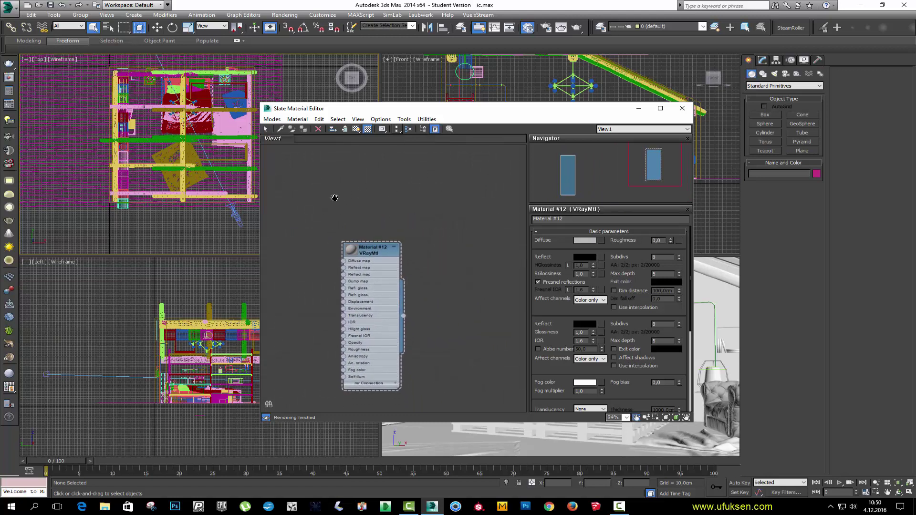
mouse_move(576, 179)
mouse_down()
mouse_move(574, 157)
mouse_move(665, 152)
mouse_up()
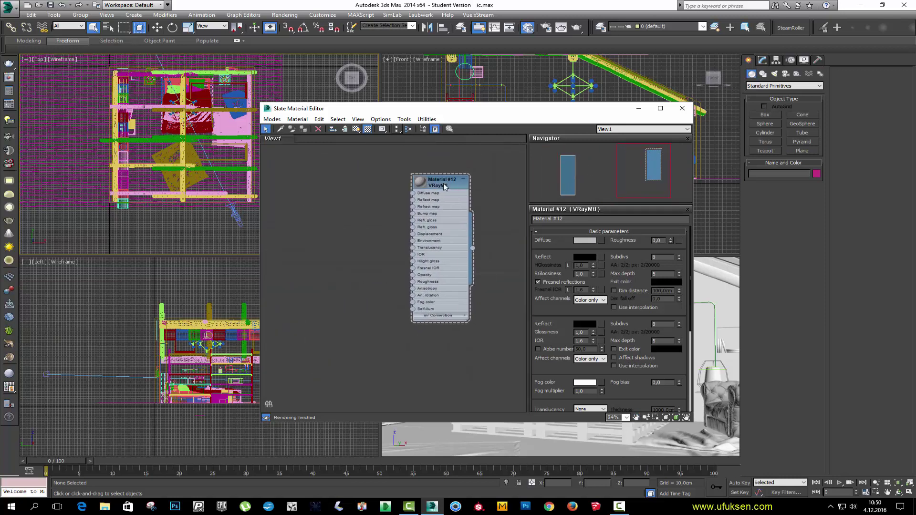
scroll(420, 201, up, 2)
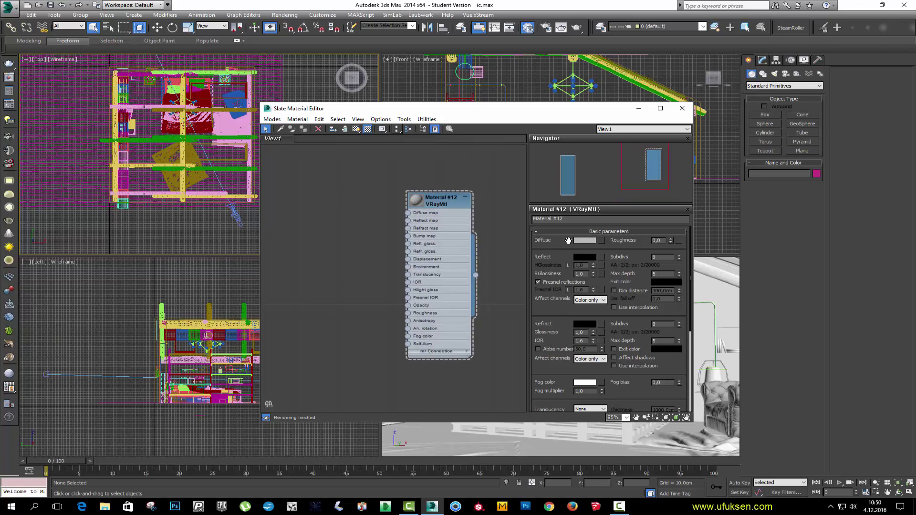
Step: Wire a Bitmap (Map #49) with the Concrete 22 granite image into Material #12's Diffuse slot
click(601, 240)
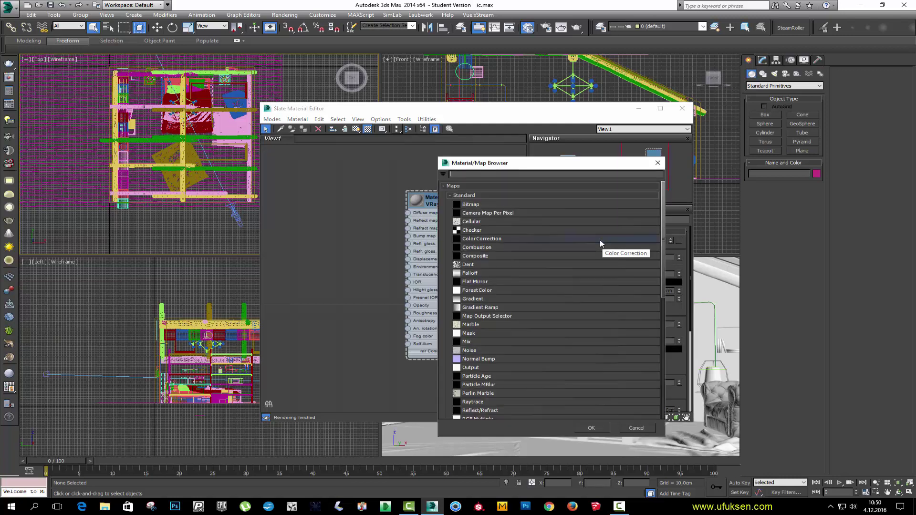
click(471, 207)
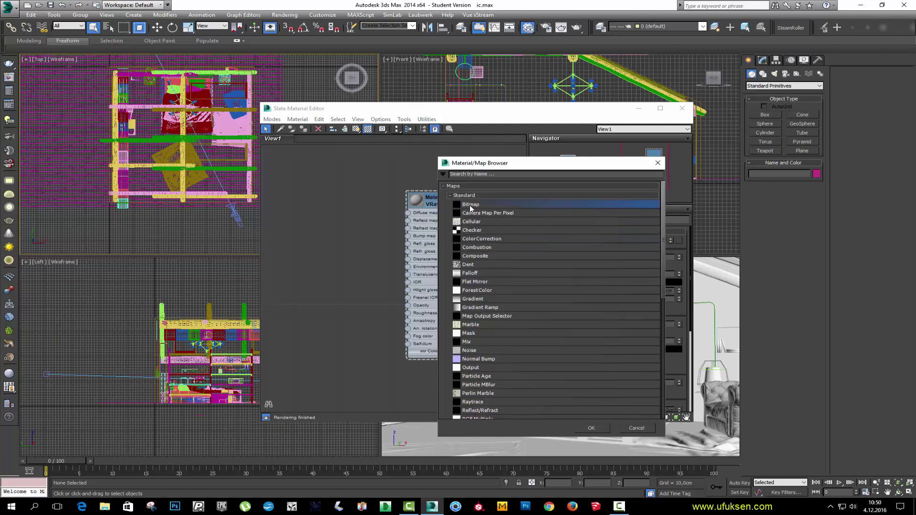
double_click(468, 206)
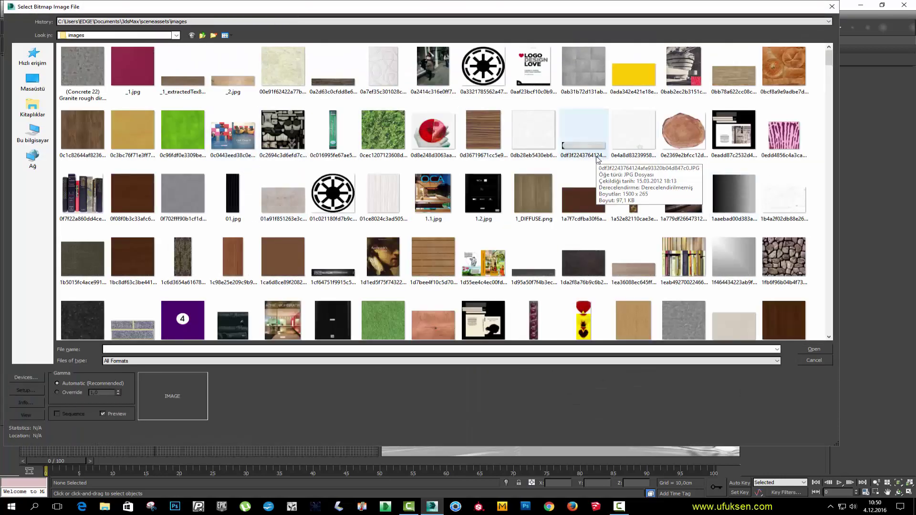
click(70, 61)
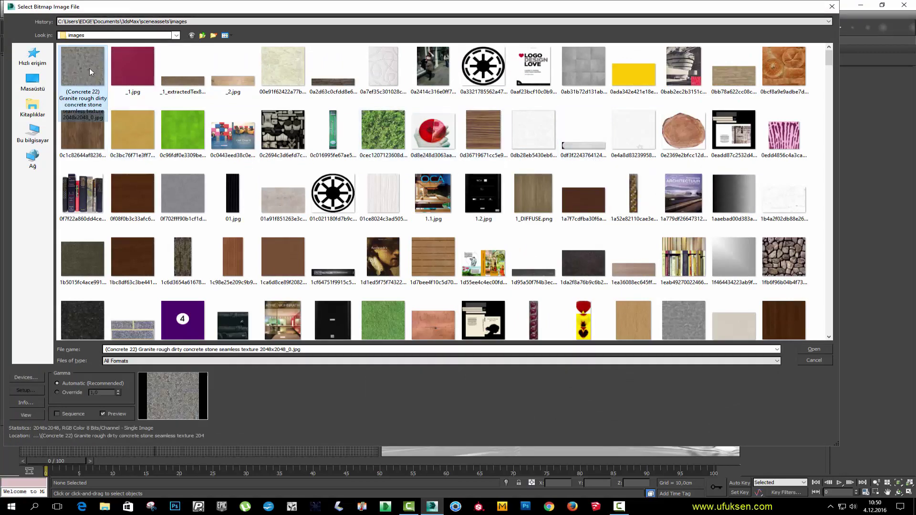
click(815, 349)
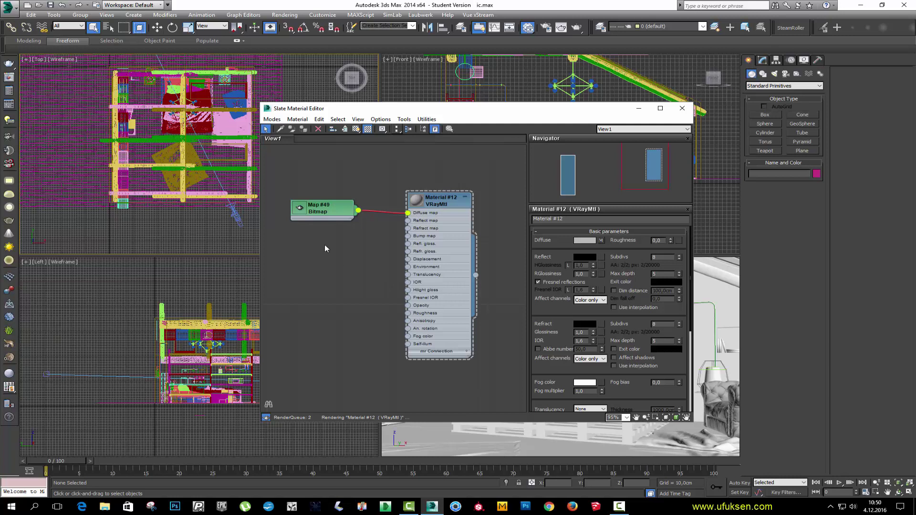
Step: Maximize the Slate Material Editor to full screen with Map #49 and Material #12 in view
scroll(306, 220, up, 3)
click(299, 208)
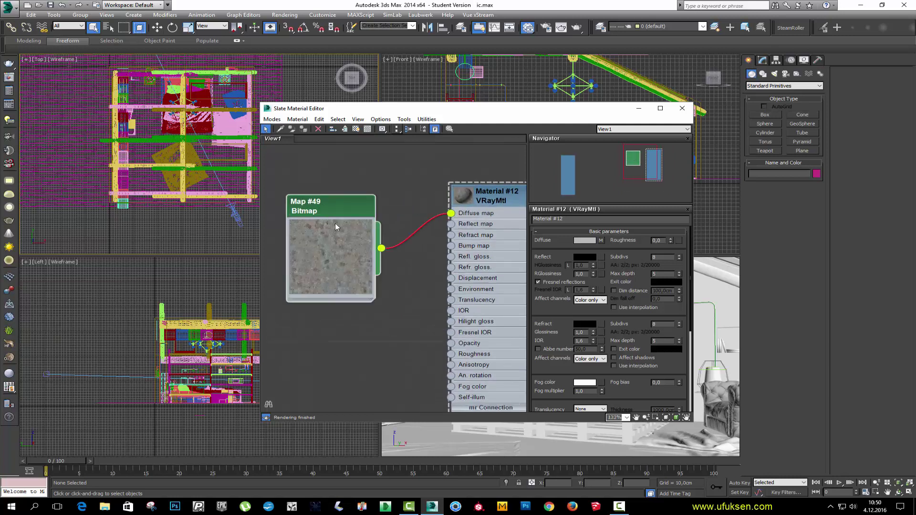
drag(452, 109, 441, 109)
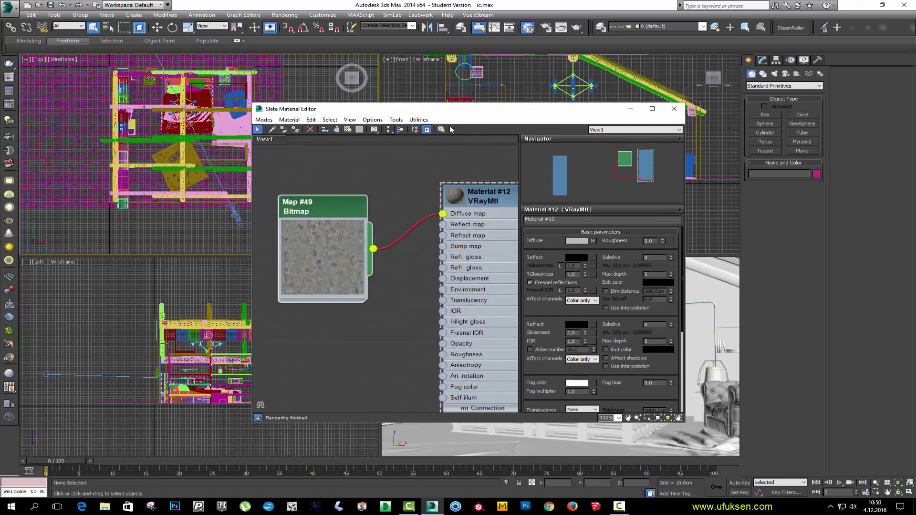
click(453, 195)
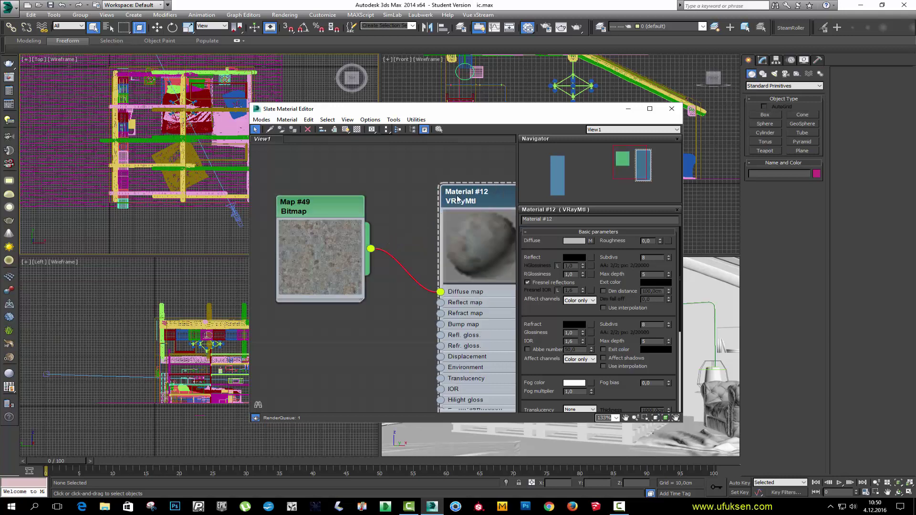
scroll(457, 241, up, 1)
scroll(437, 234, down, 2)
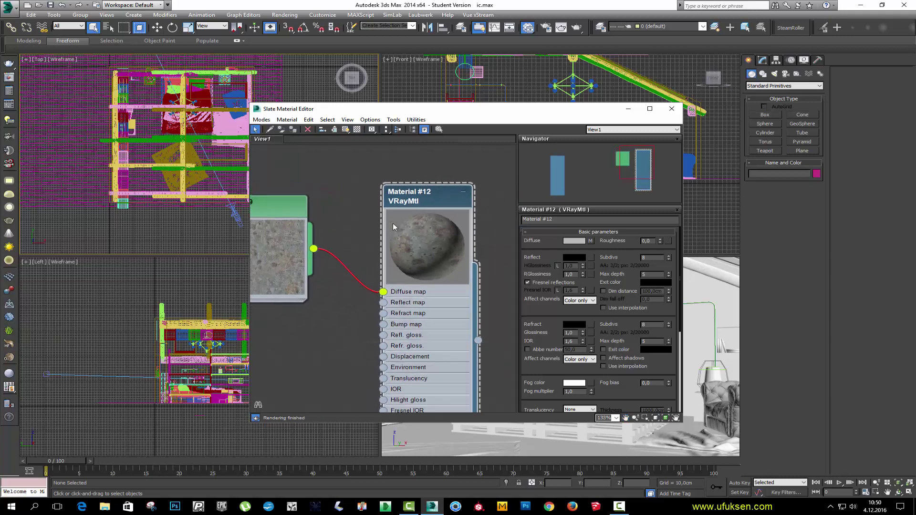
middle_drag(362, 229, 402, 202)
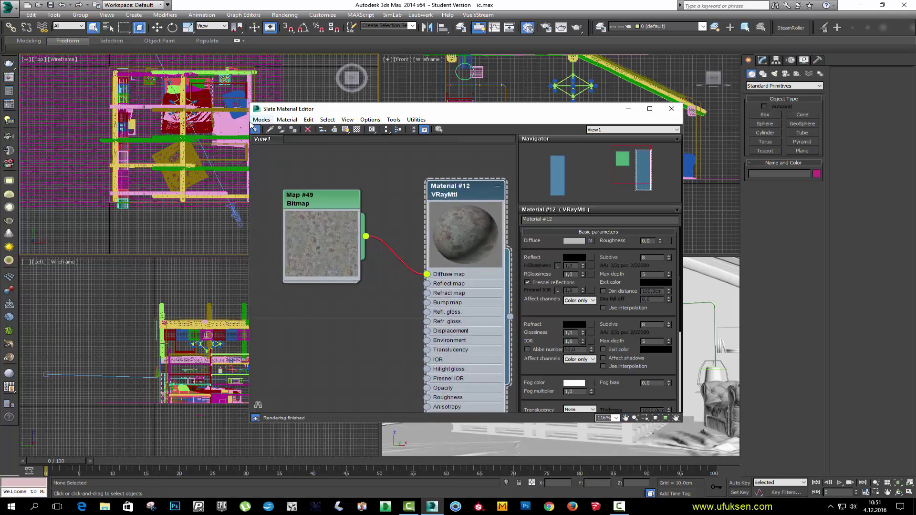
drag(250, 121, 163, 116)
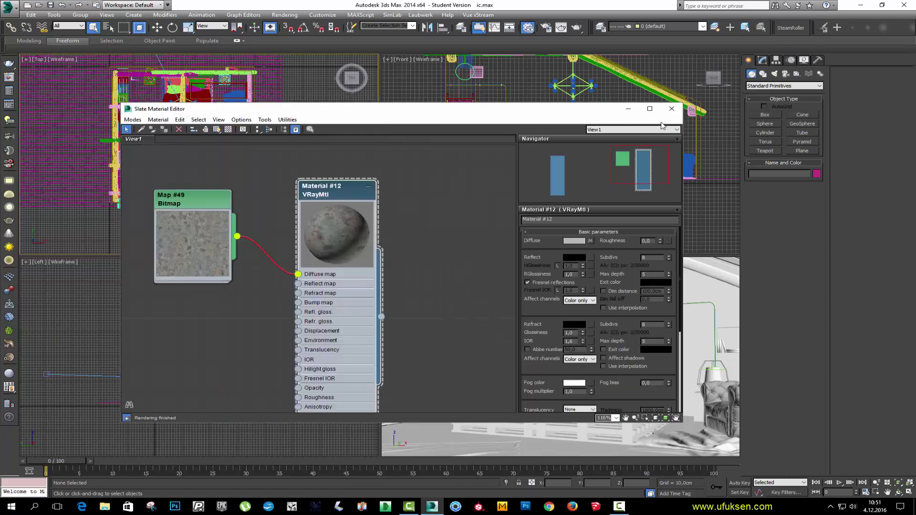
click(649, 109)
Step: Spread out the nodes and rewire Map #49 into Material #12's Diffuse map
drag(261, 100, 538, 120)
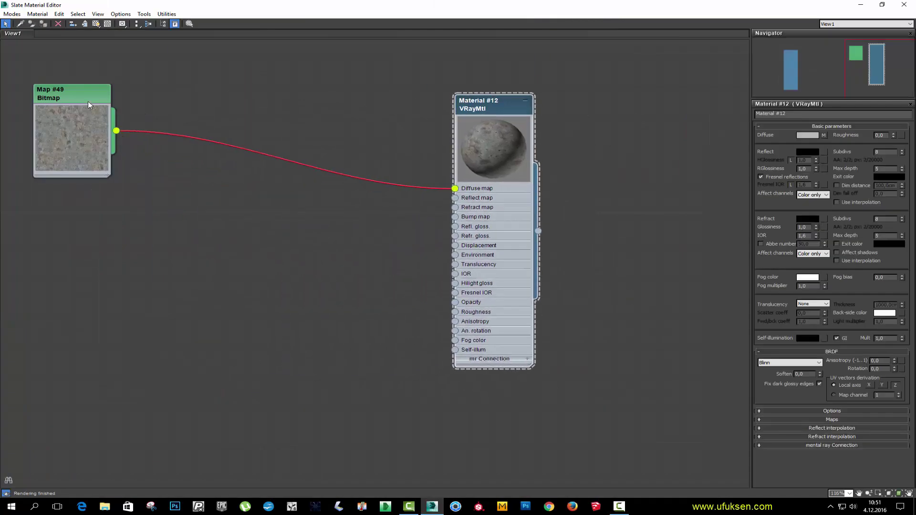
mouse_move(66, 94)
mouse_down()
mouse_move(254, 120)
mouse_move(244, 121)
mouse_up()
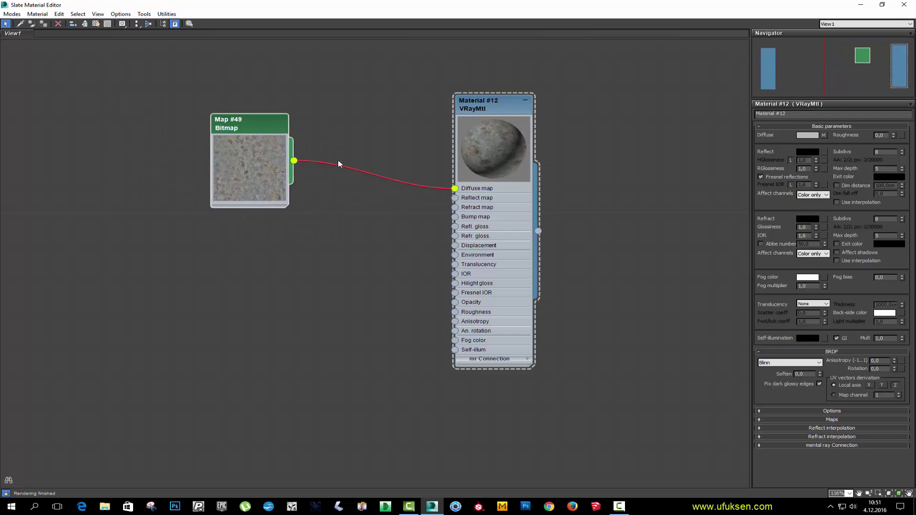
drag(390, 182, 375, 208)
key(Delete)
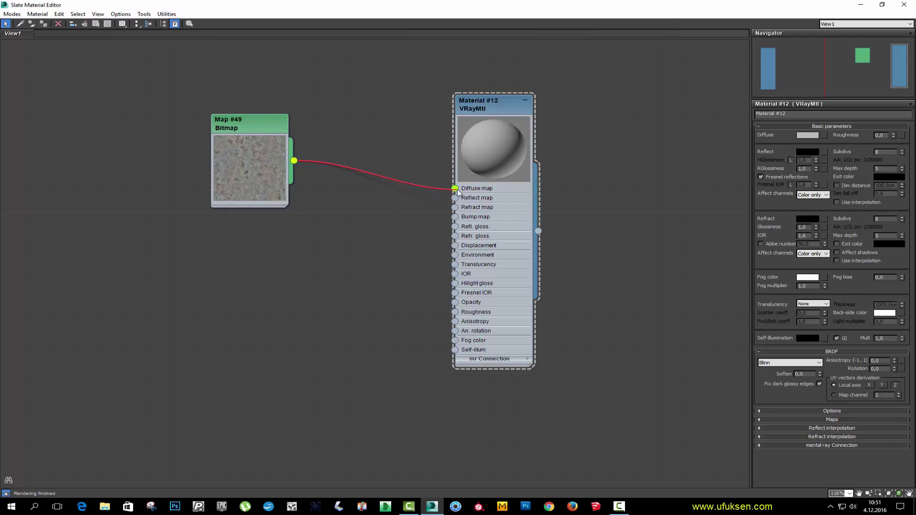
drag(318, 177, 455, 188)
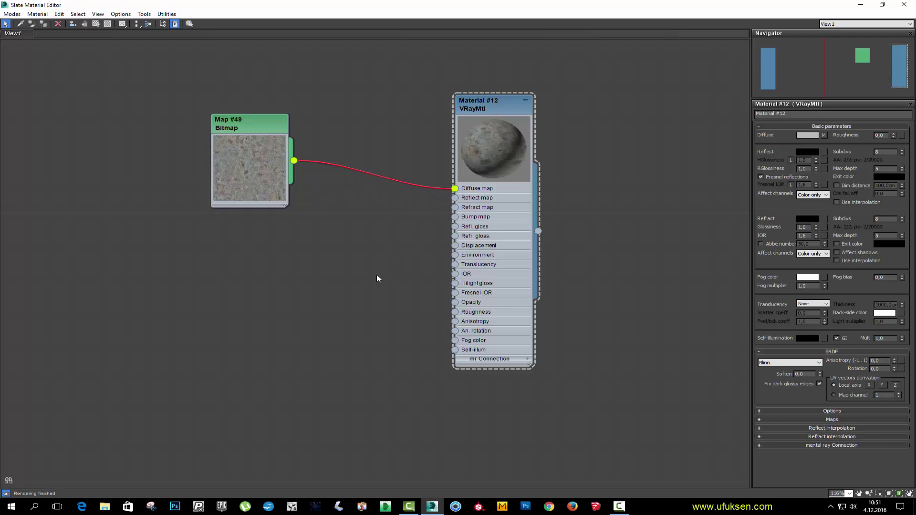
Step: Open a separate preview window for Material #12 and enlarge it
right_click(492, 143)
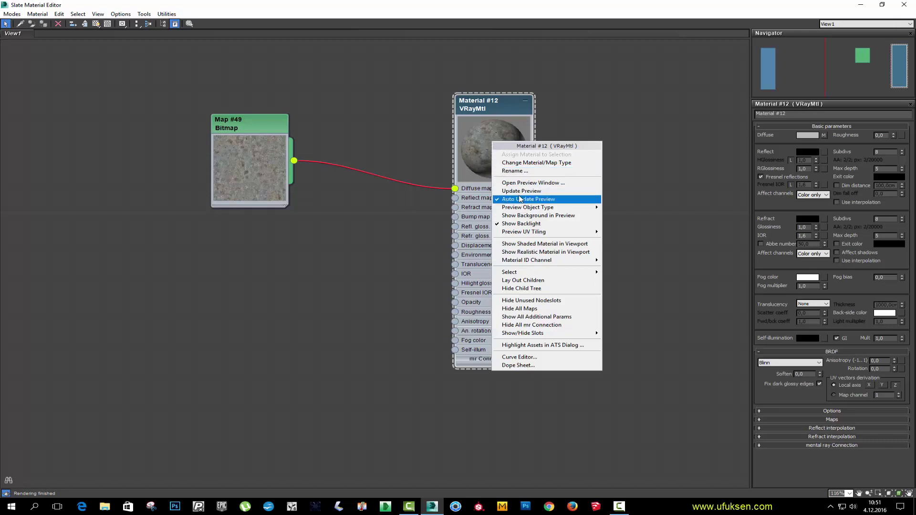
click(533, 183)
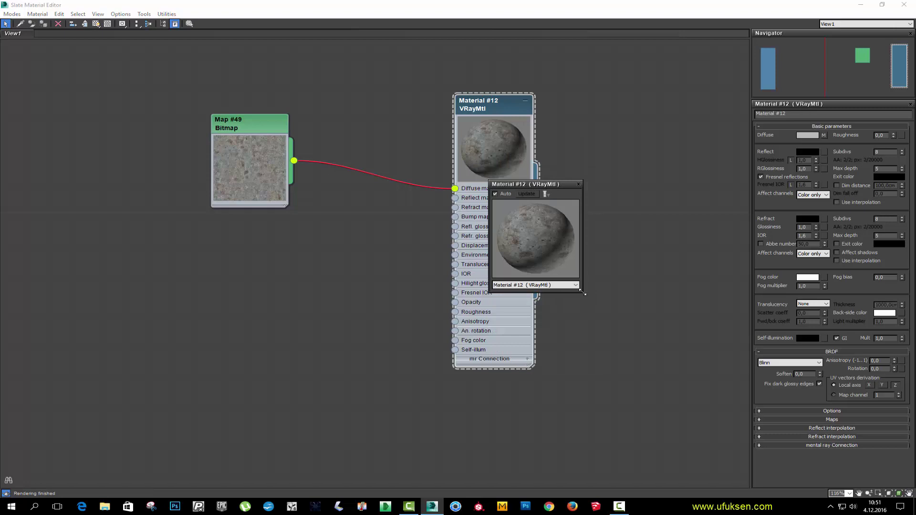
drag(582, 292, 600, 307)
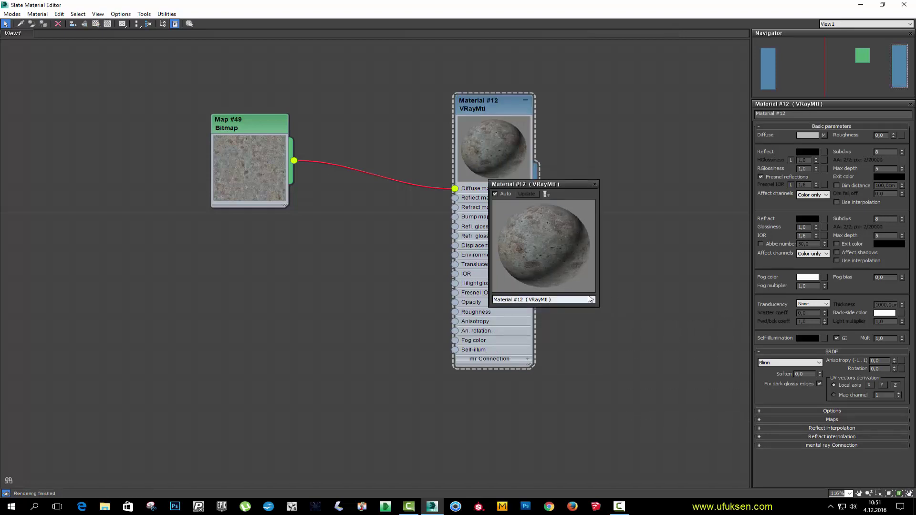
click(486, 181)
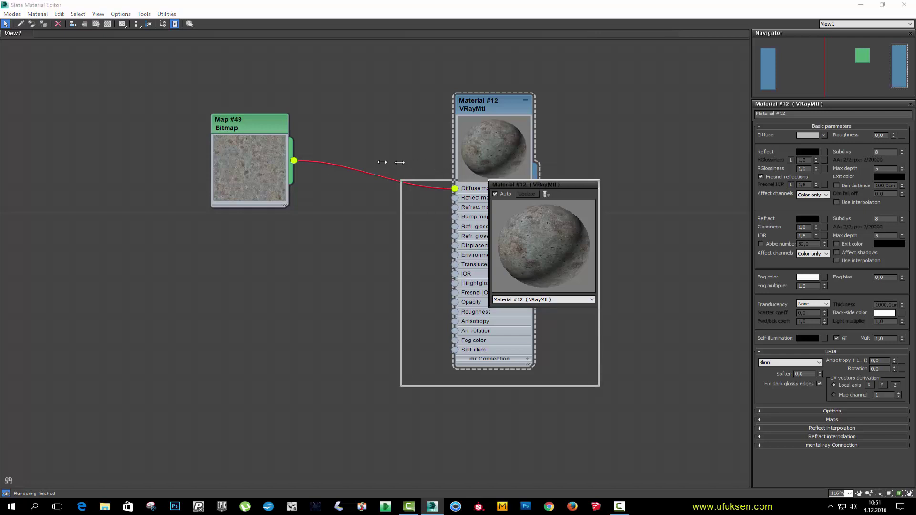
drag(487, 180, 303, 180)
Step: Place the preview window at the upper right and shift the Material #12 and Map #49 nodes left
mouse_move(408, 182)
mouse_down()
mouse_move(553, 110)
mouse_move(658, 43)
mouse_up()
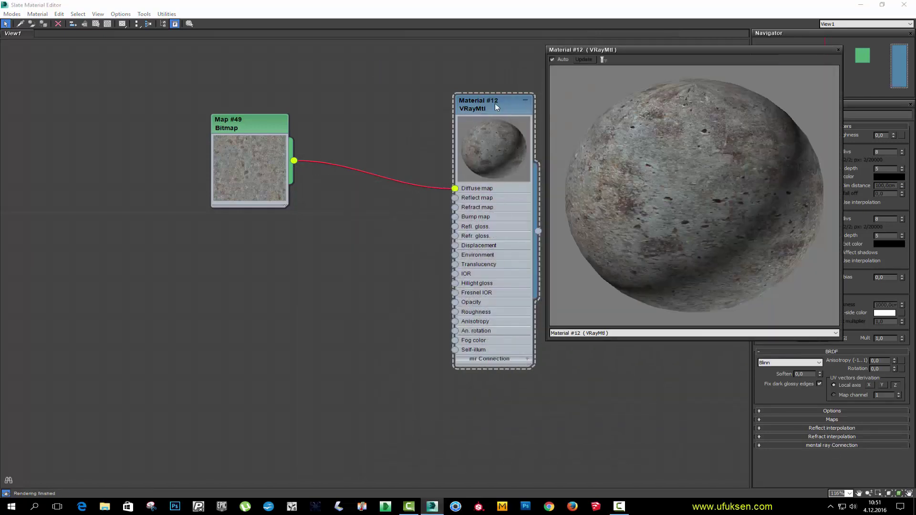
drag(494, 103, 450, 103)
drag(246, 118, 168, 129)
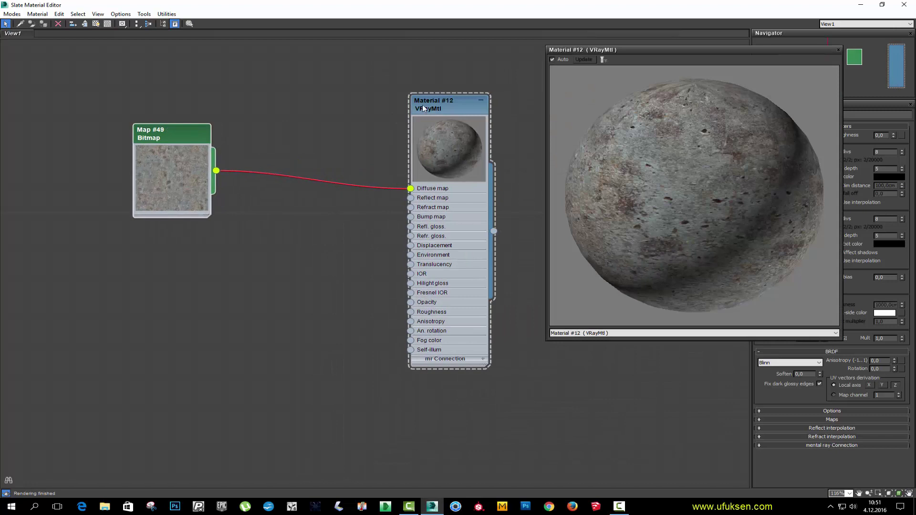
drag(449, 101, 393, 111)
drag(645, 53, 561, 68)
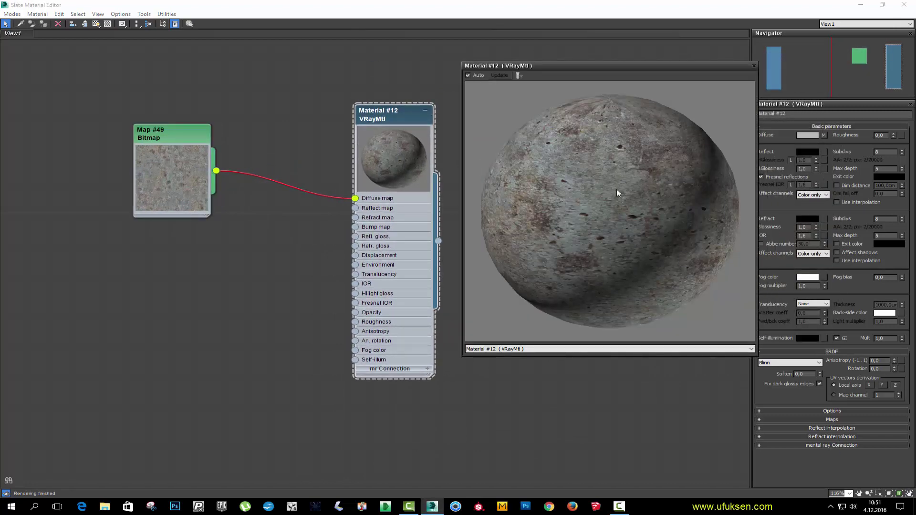
drag(150, 128, 127, 107)
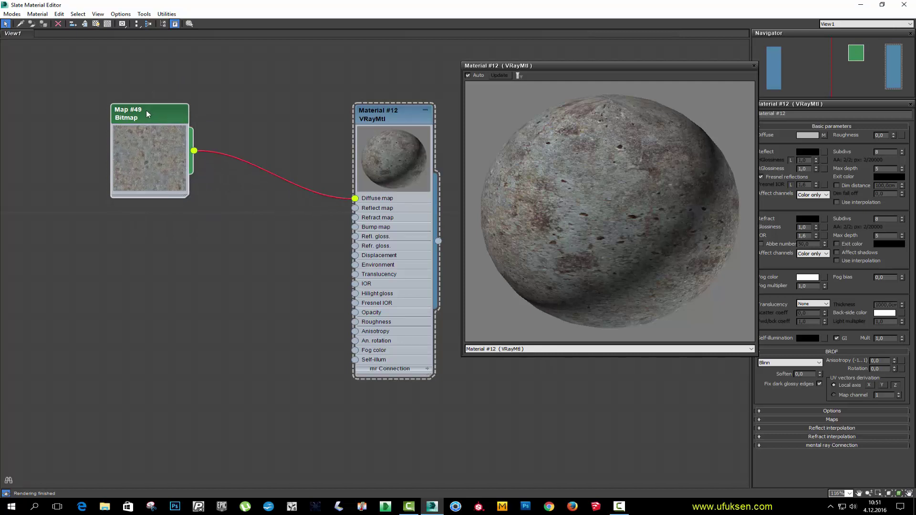
Step: Shift-drag Map #49 into a clone, Map #50, wired to Material #12's Reflect and Bump maps
shift+drag(146, 110, 146, 270)
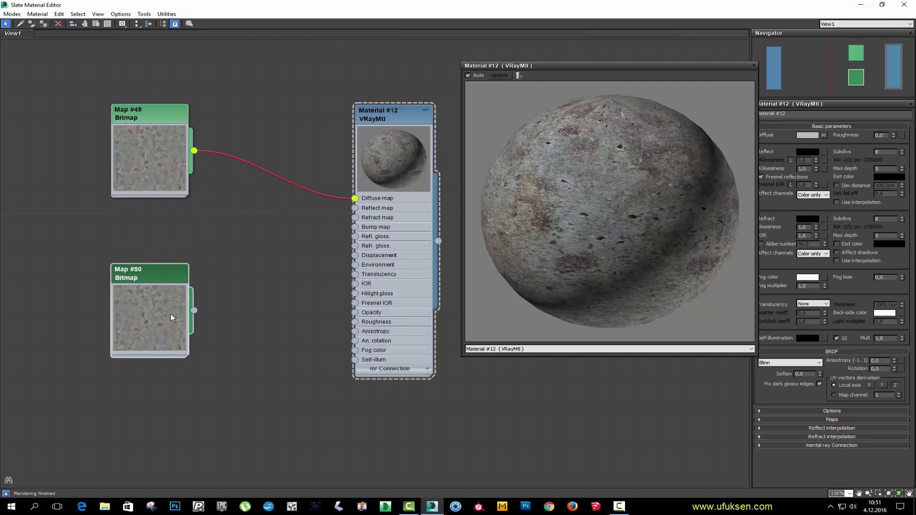
drag(194, 310, 355, 208)
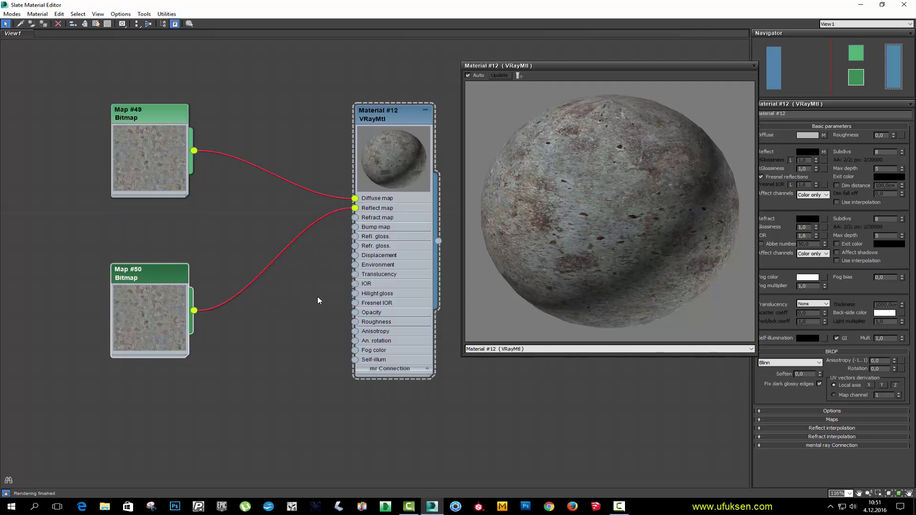
mouse_move(194, 310)
mouse_down()
mouse_move(339, 264)
mouse_move(355, 227)
mouse_up()
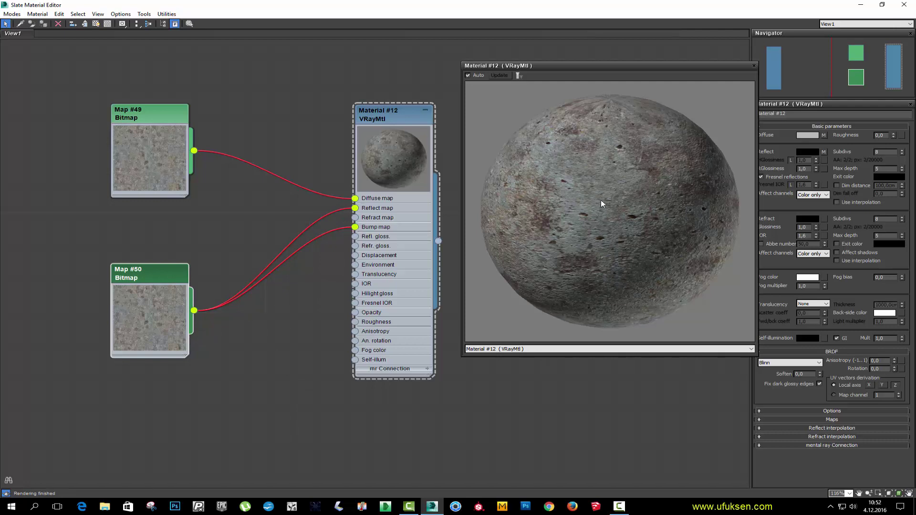
click(332, 240)
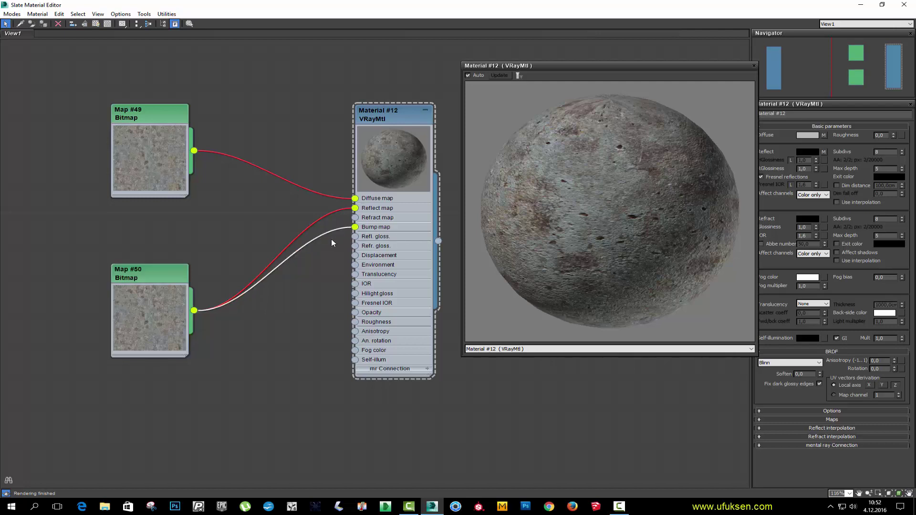
key(Delete)
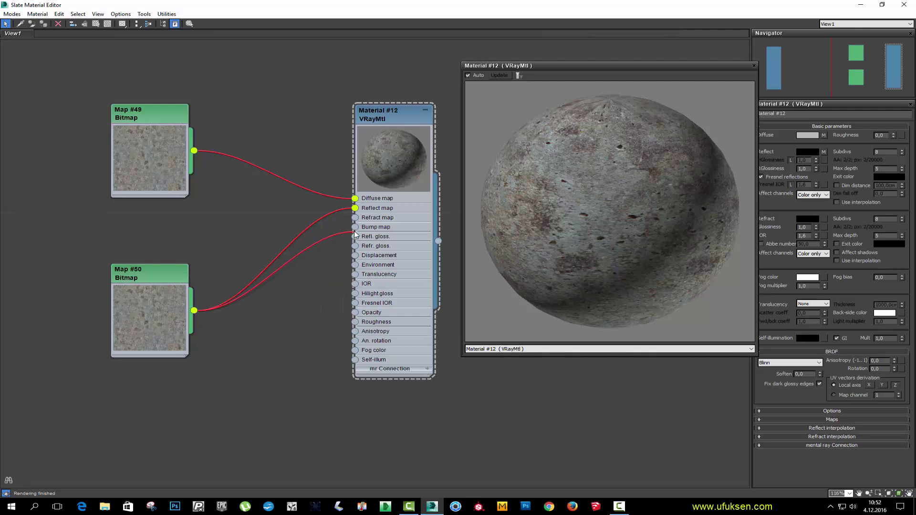
drag(195, 312, 355, 227)
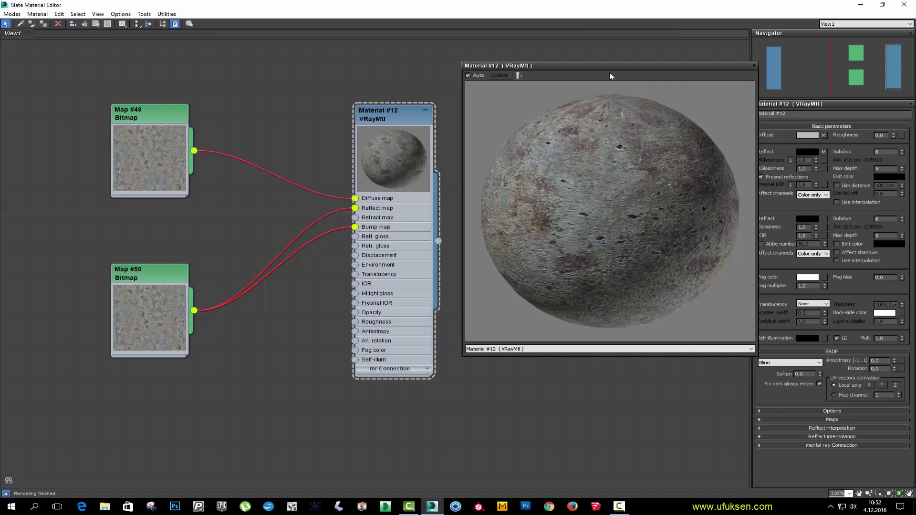
drag(611, 65, 598, 54)
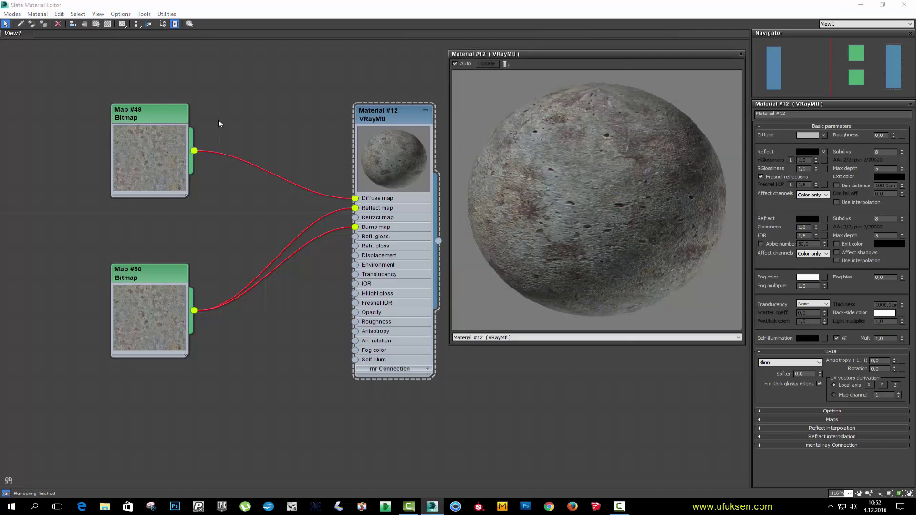
Step: Change Material #12's Bump map amount to 80 in the Maps rollout
drag(277, 93, 49, 409)
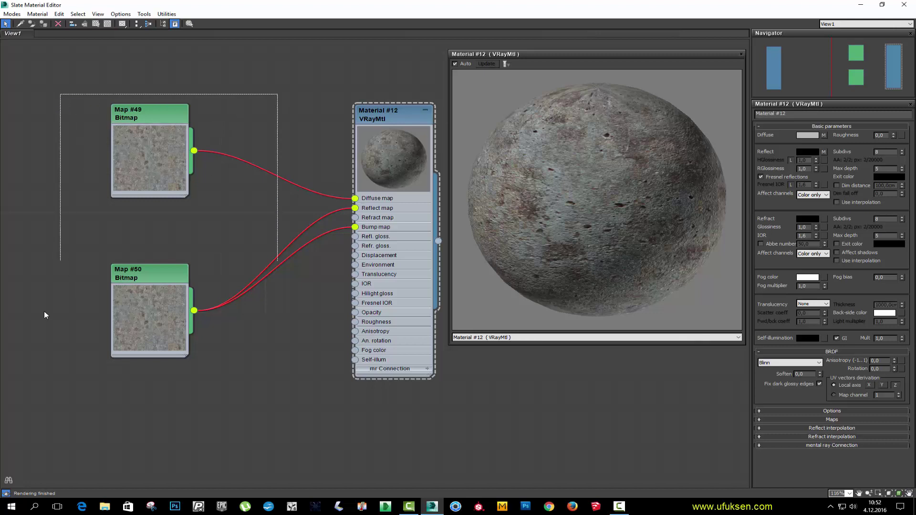
click(830, 419)
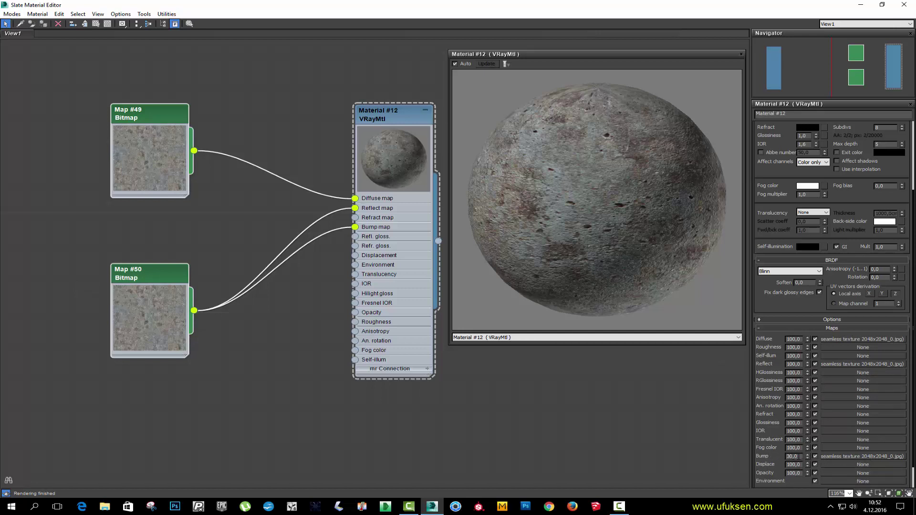
drag(798, 457, 752, 457)
text(80)
key(Return)
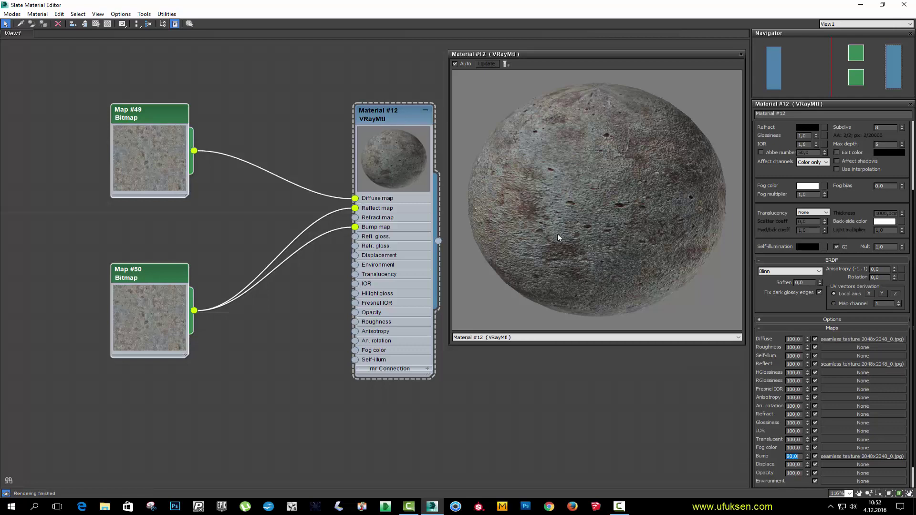
Step: Shift the preview window and Material #12 node left, then marquee-select Map #50
click(624, 141)
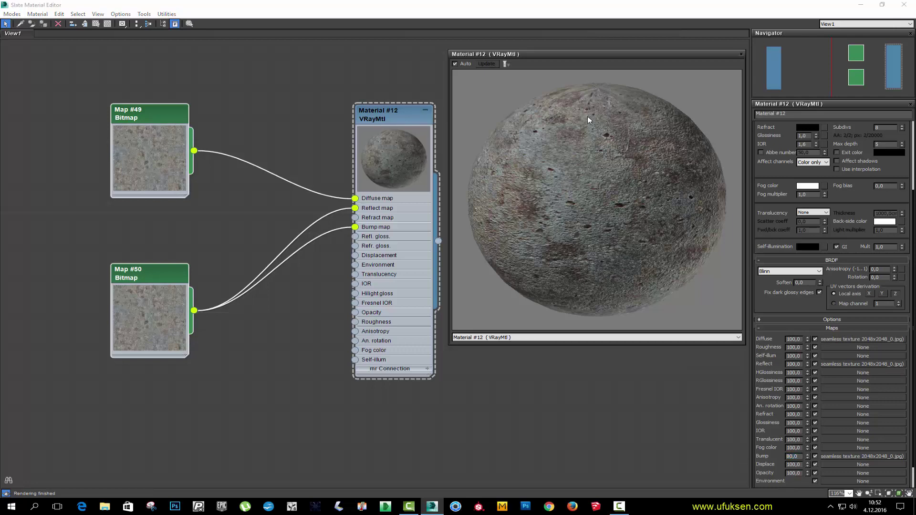
drag(606, 54, 594, 56)
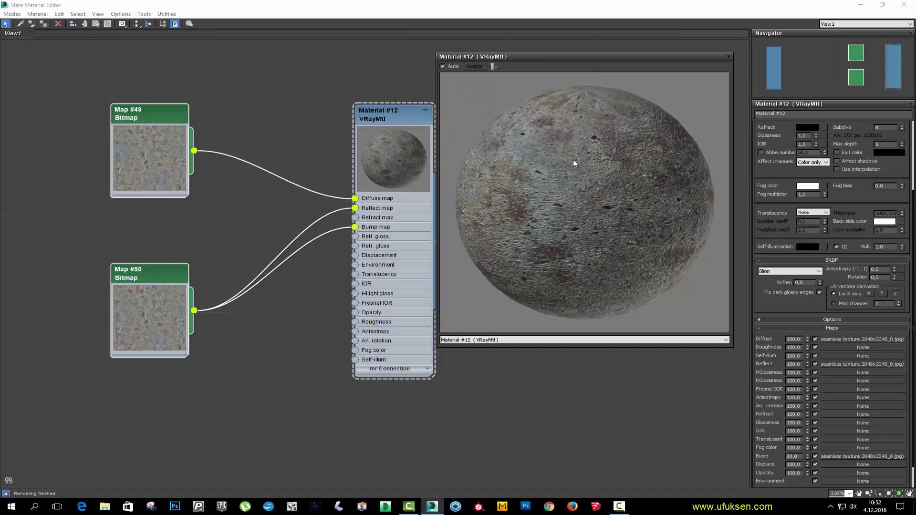
drag(402, 114, 368, 95)
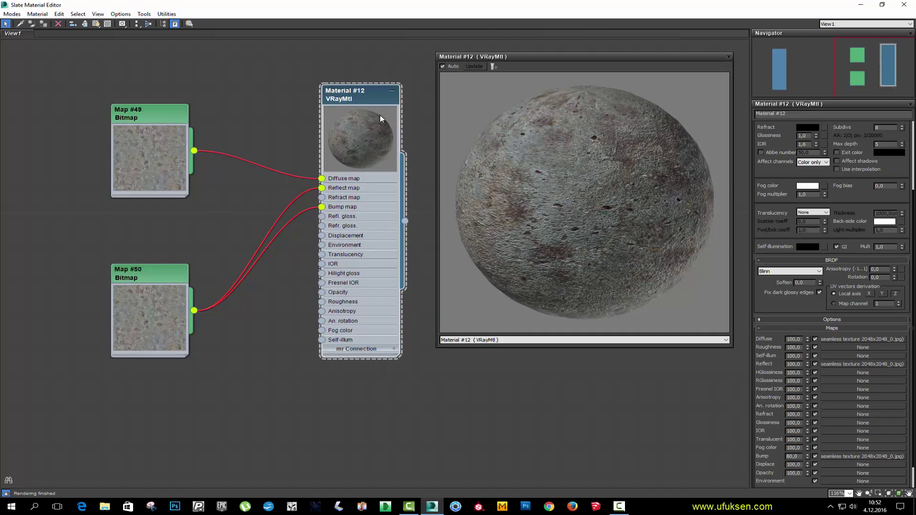
click(260, 240)
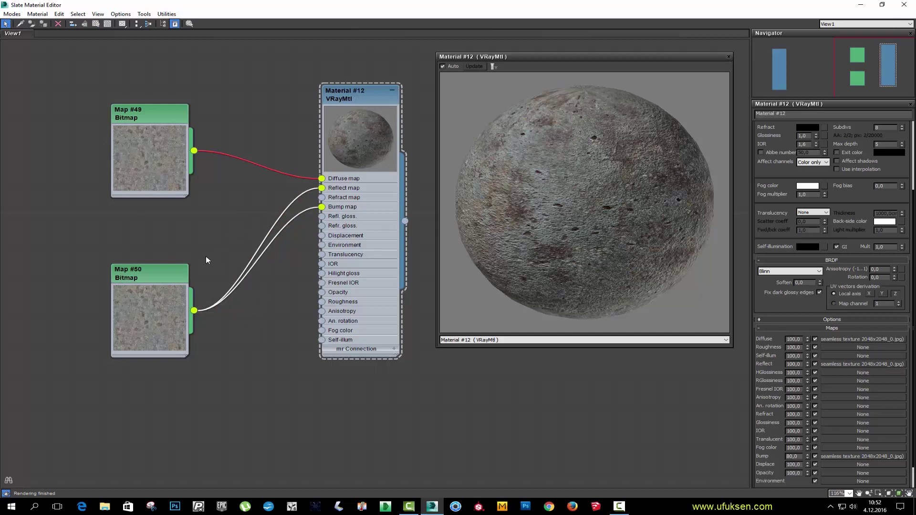
drag(227, 237, 167, 368)
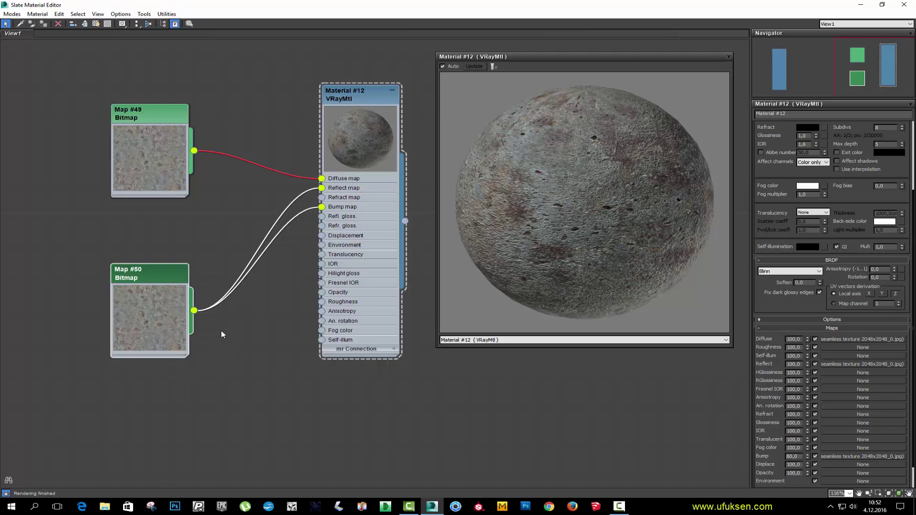
Step: Delete Map #50 and add a new Bitmap node, Map #51, loaded with the wood JPG
key(Delete)
right_click(170, 234)
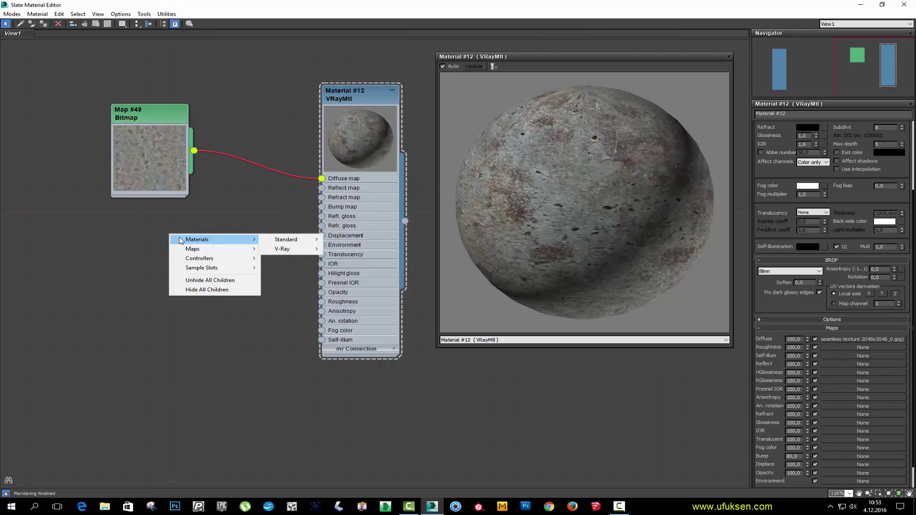
mouse_move(214, 248)
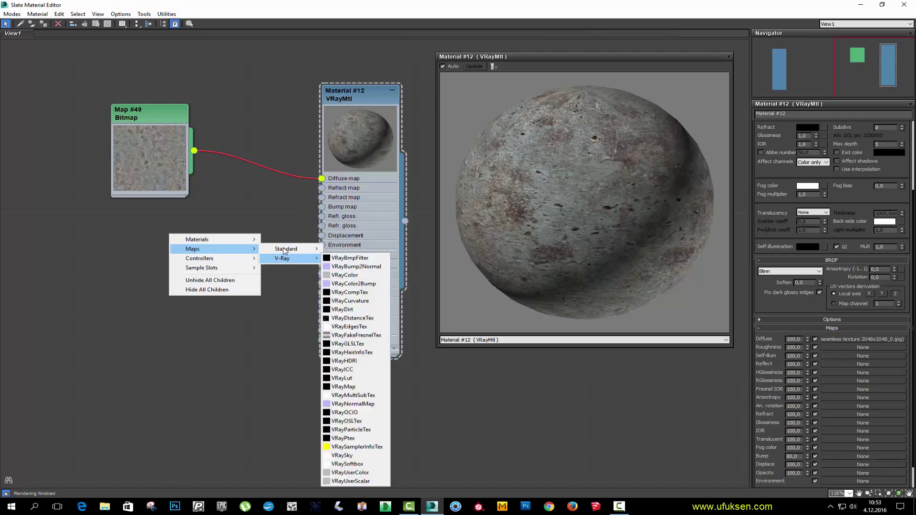
mouse_move(286, 248)
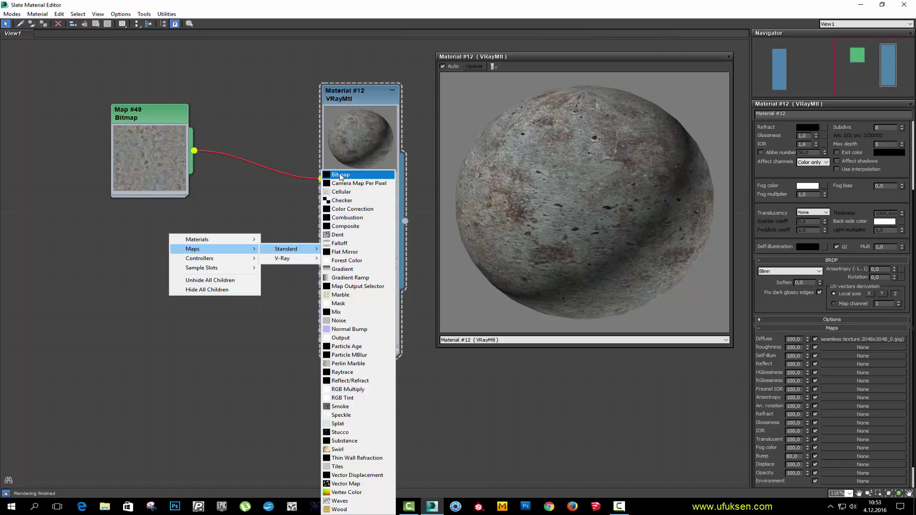
click(341, 176)
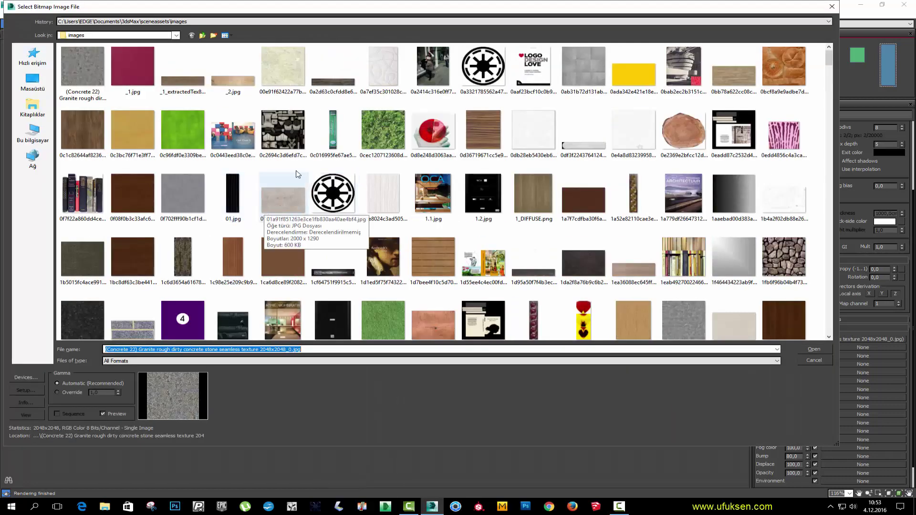
click(82, 129)
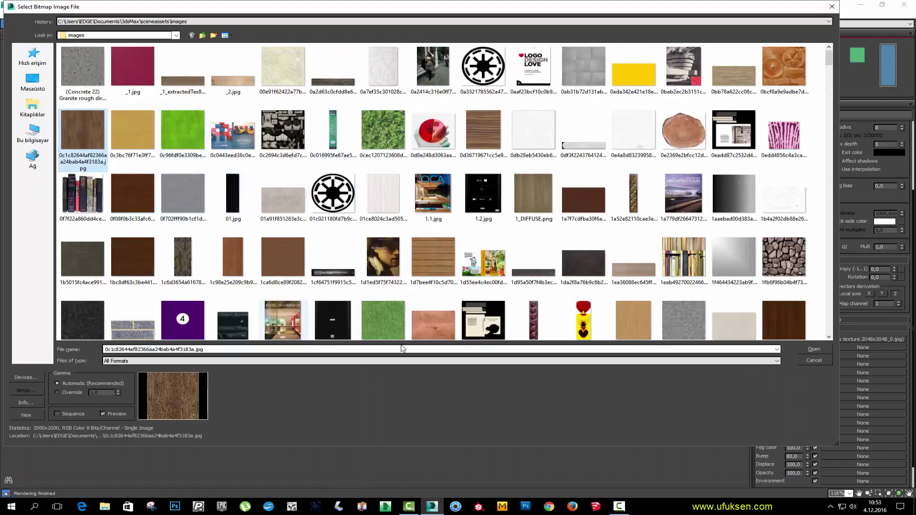
click(812, 348)
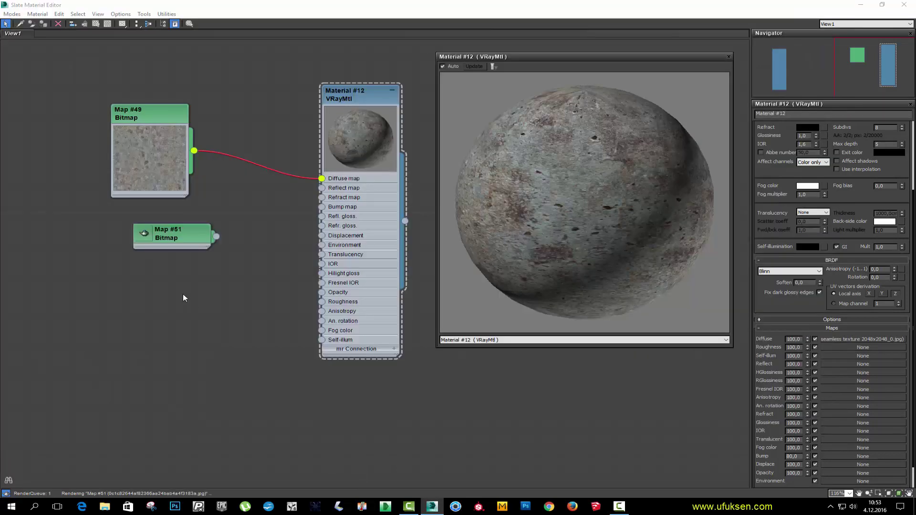
click(148, 246)
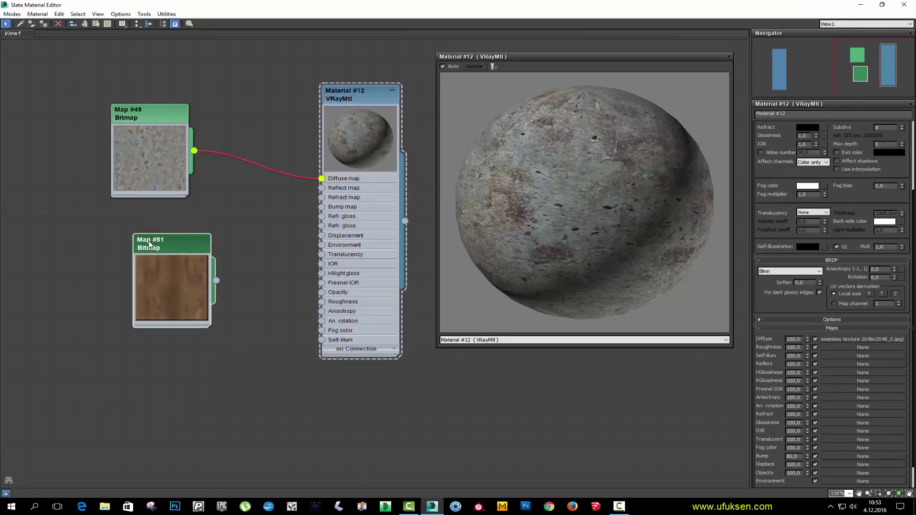
Step: Remove Map #49's Diffuse wire and connect Map #51 to Diffuse, Reflect and Bump maps
drag(155, 246, 121, 245)
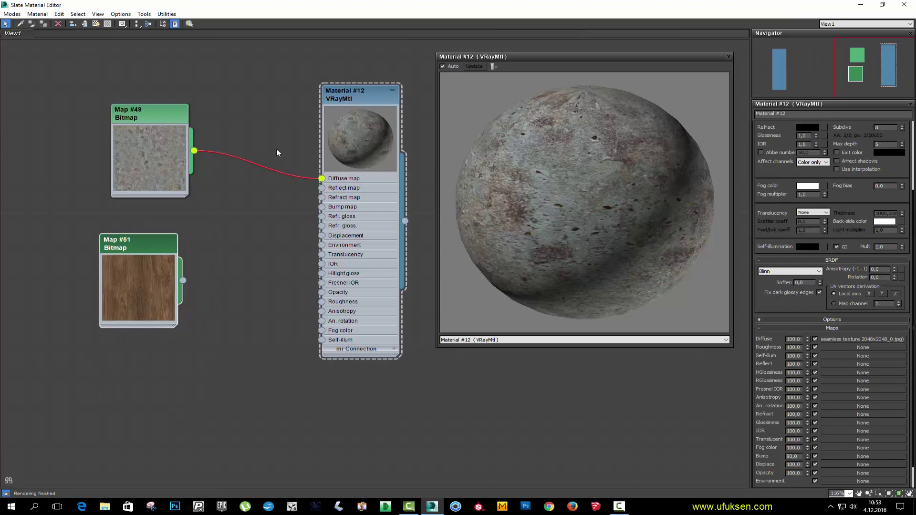
drag(256, 188, 250, 204)
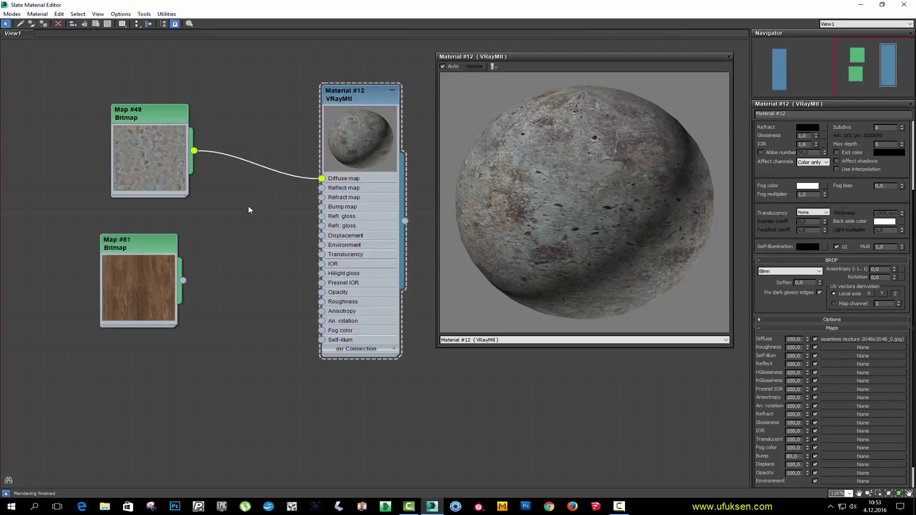
key(Delete)
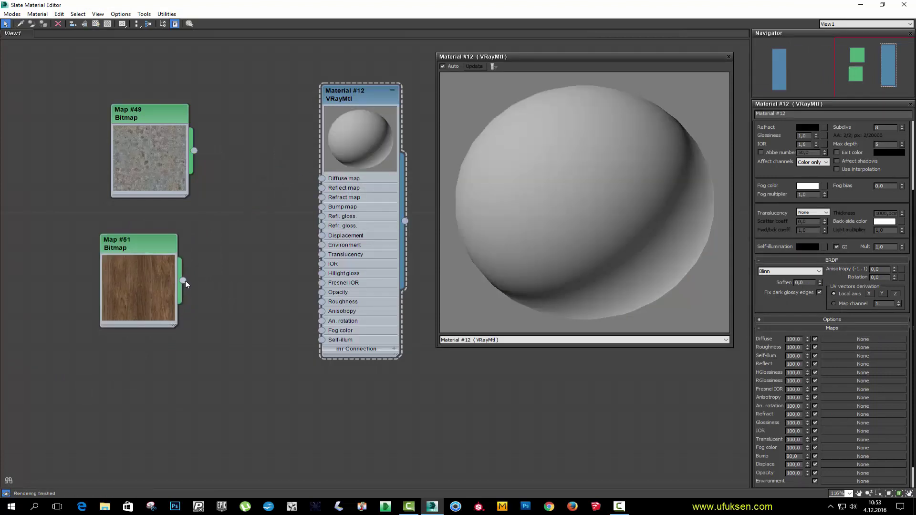
drag(183, 280, 321, 178)
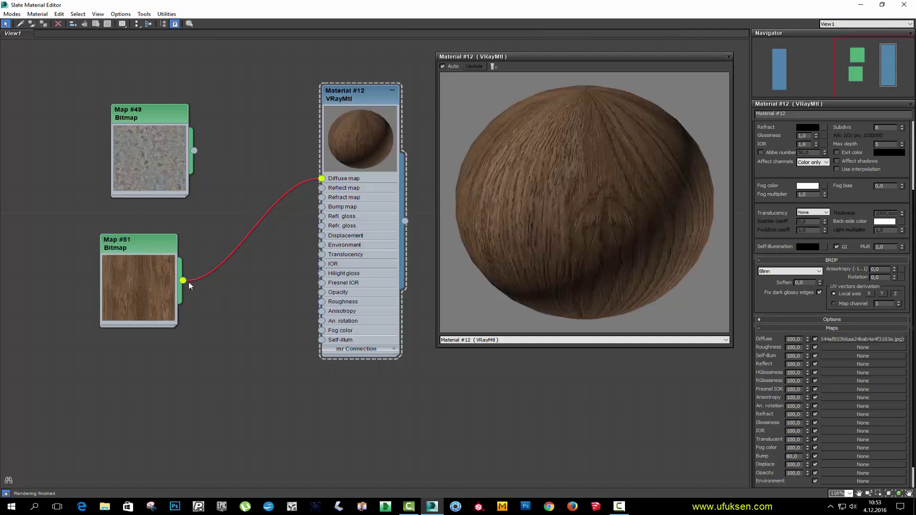
drag(183, 281, 321, 188)
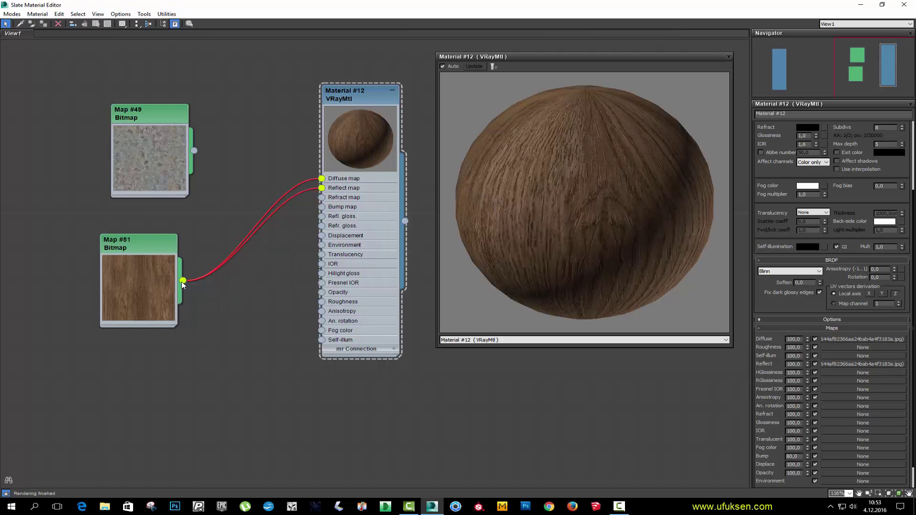
drag(184, 280, 322, 207)
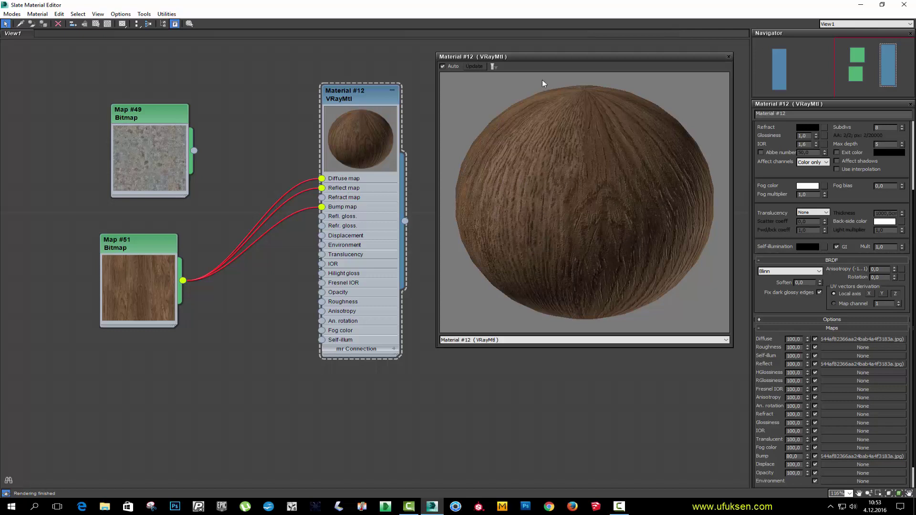
Step: Nudge the preview window and move the Map #51 node up and right
drag(545, 59, 535, 64)
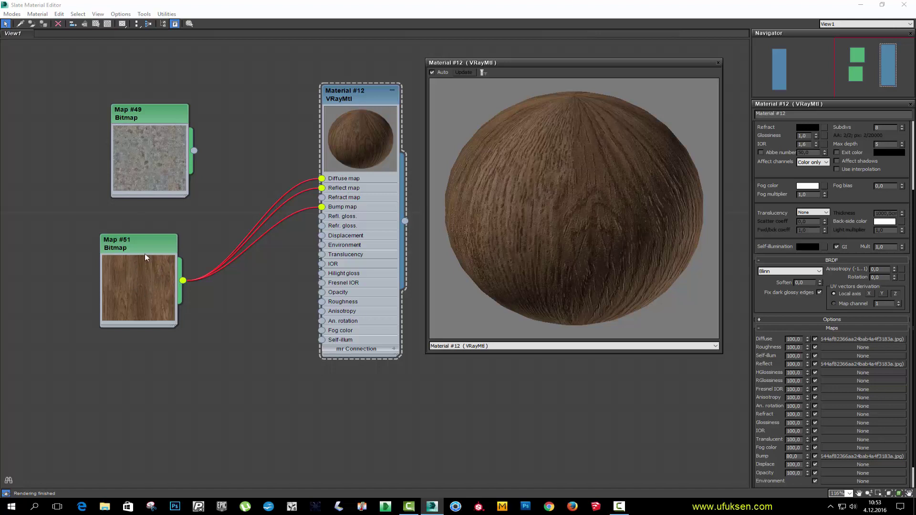
drag(145, 258, 145, 247)
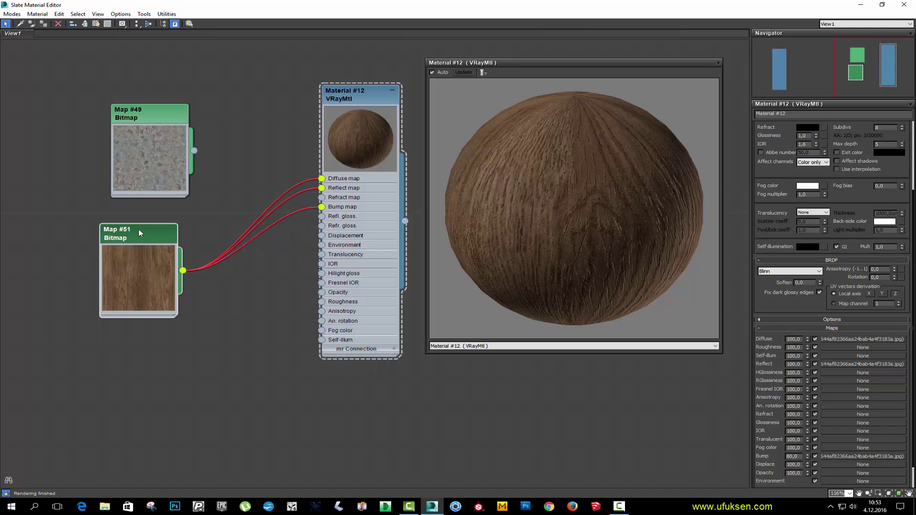
drag(140, 233, 162, 213)
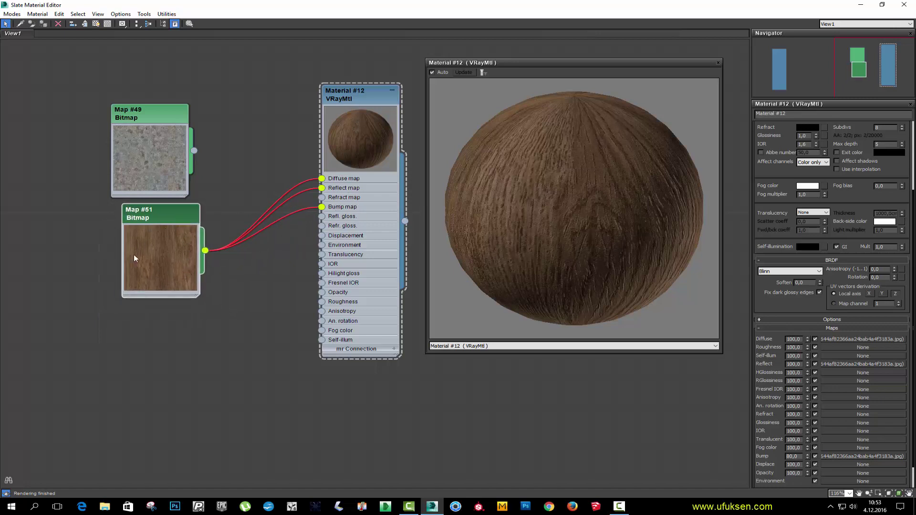